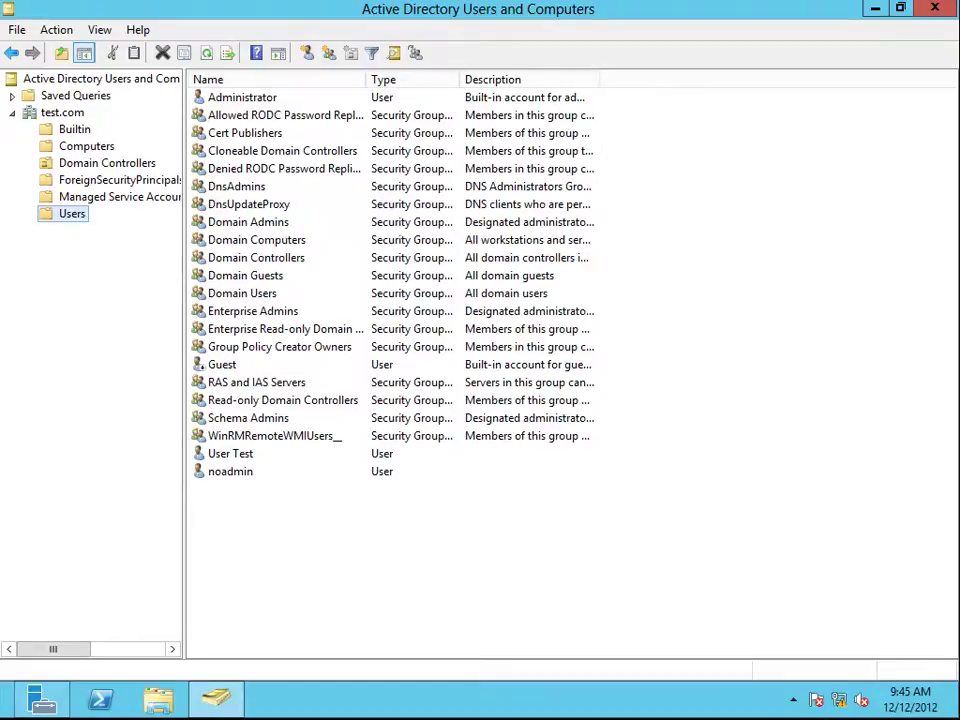
click(70, 180)
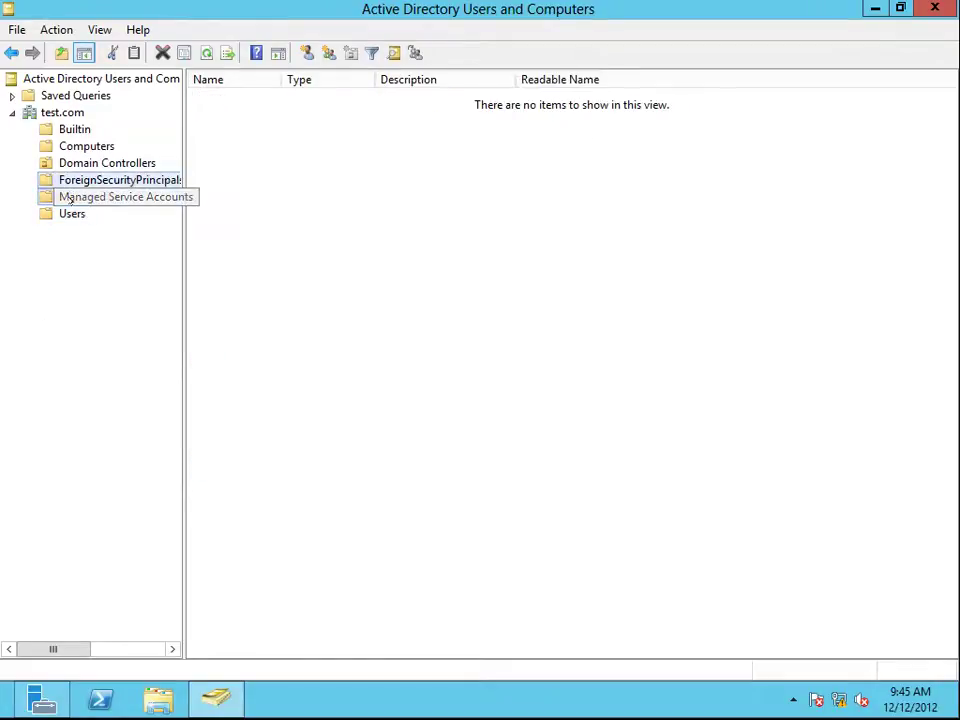
click(70, 197)
click(68, 214)
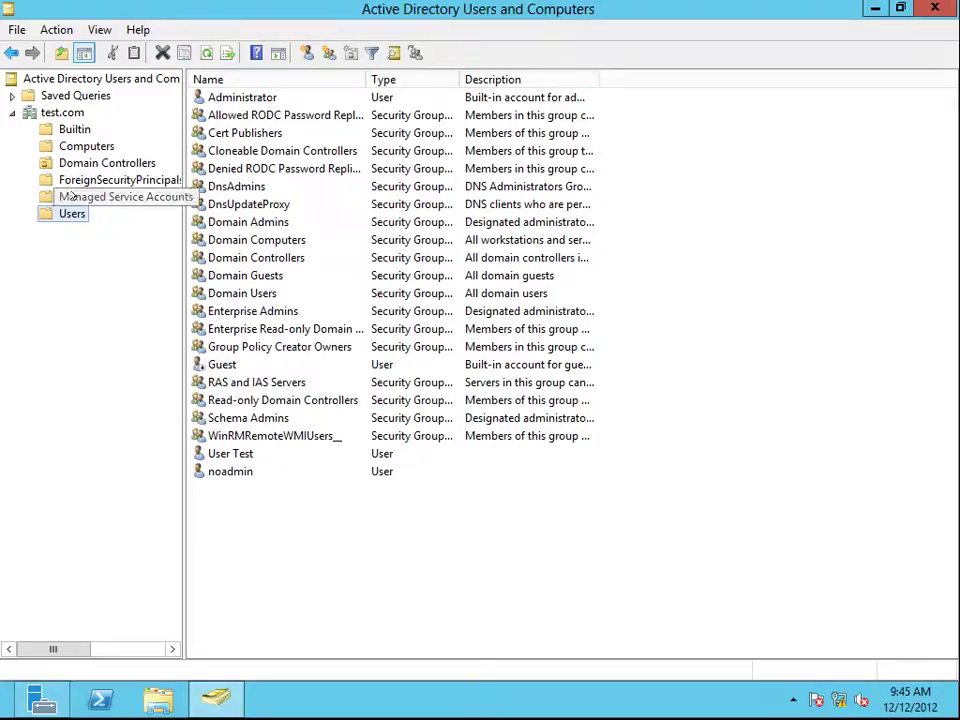
- Create an organizational unit named People directly under the test.com domain, keeping protection from accidental deletion
click(30, 113)
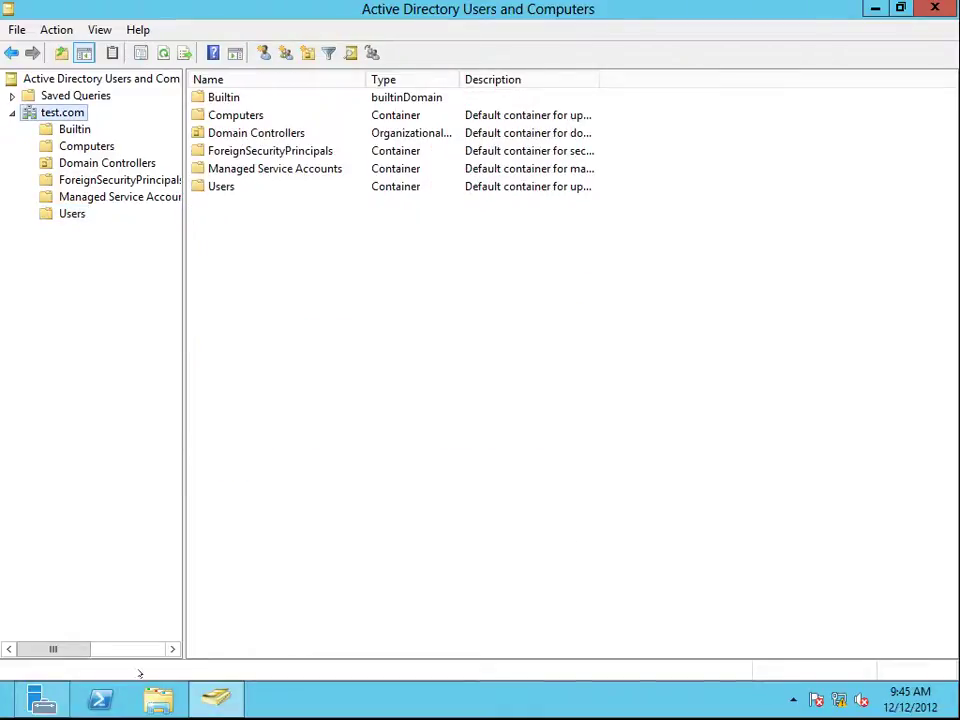
right_click(46, 114)
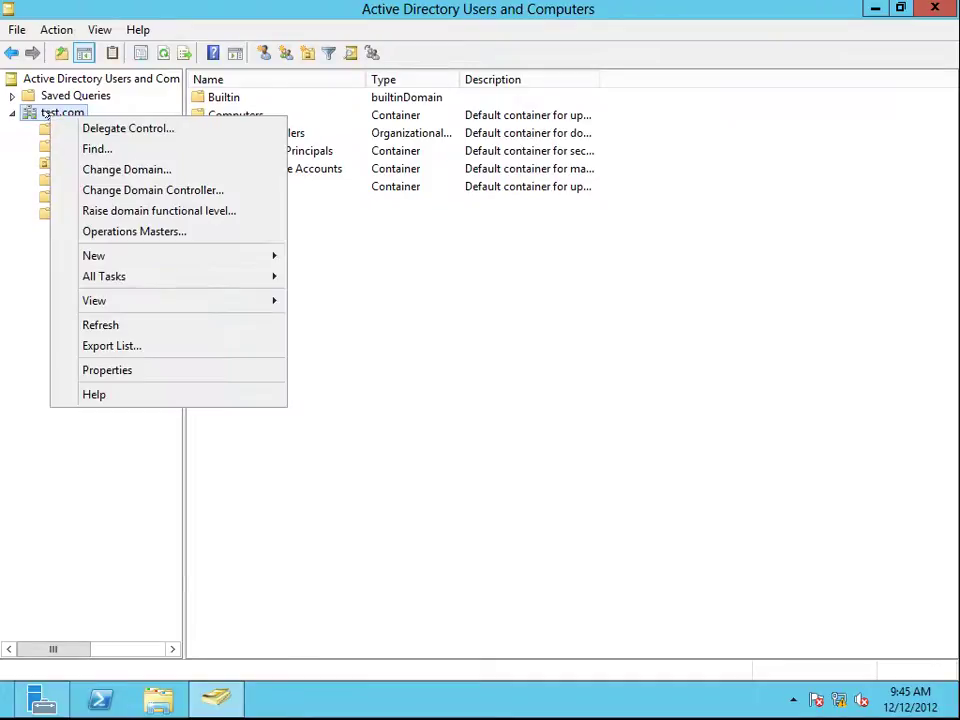
mouse_move(171, 261)
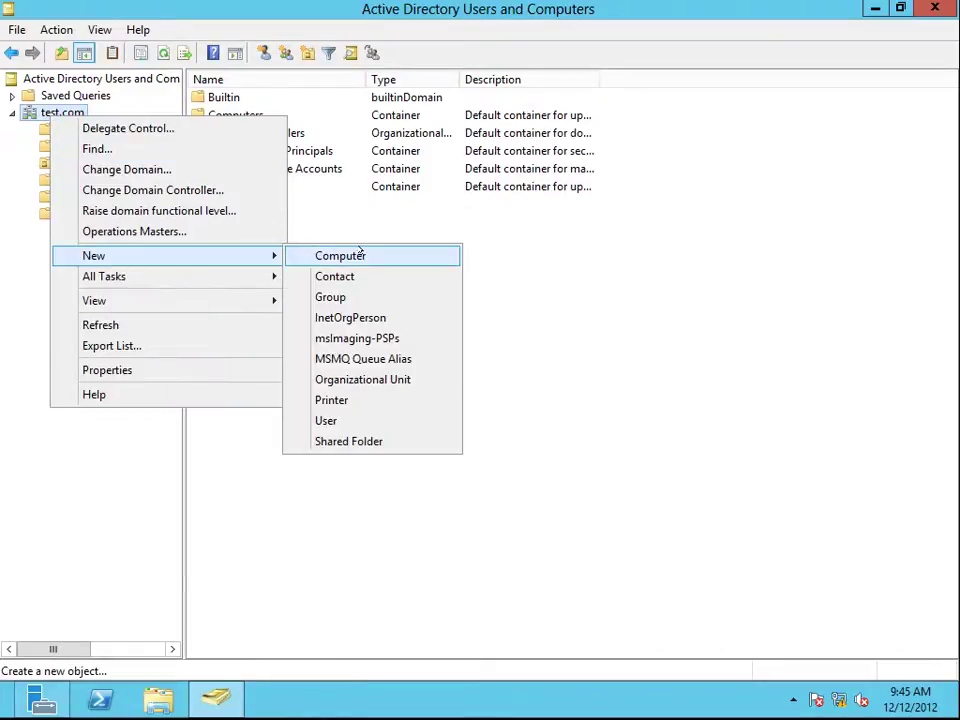
click(360, 380)
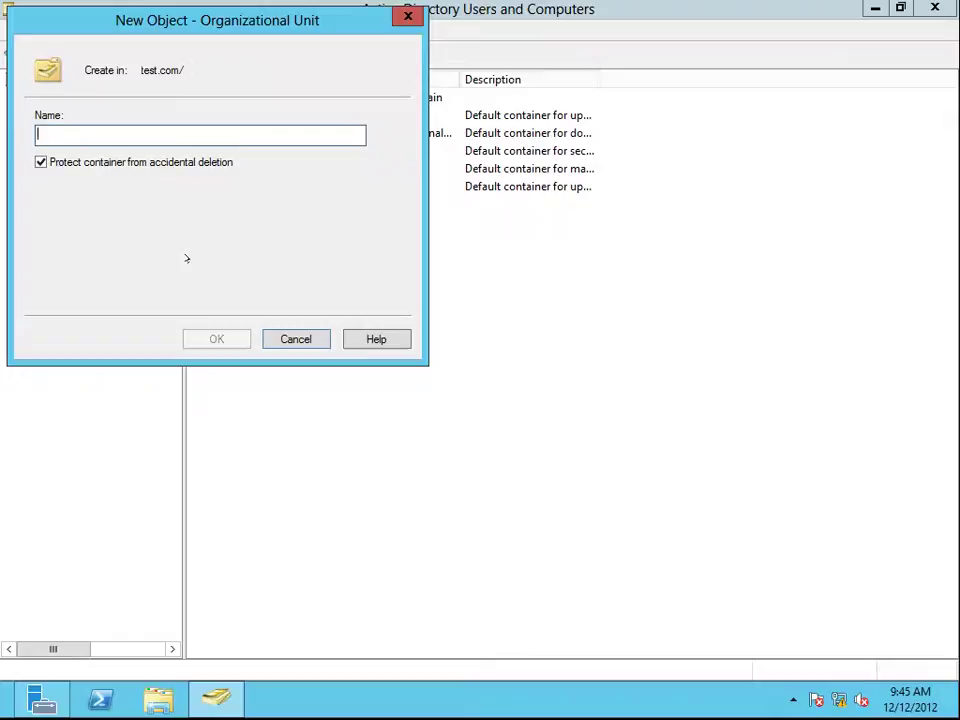
text(People)
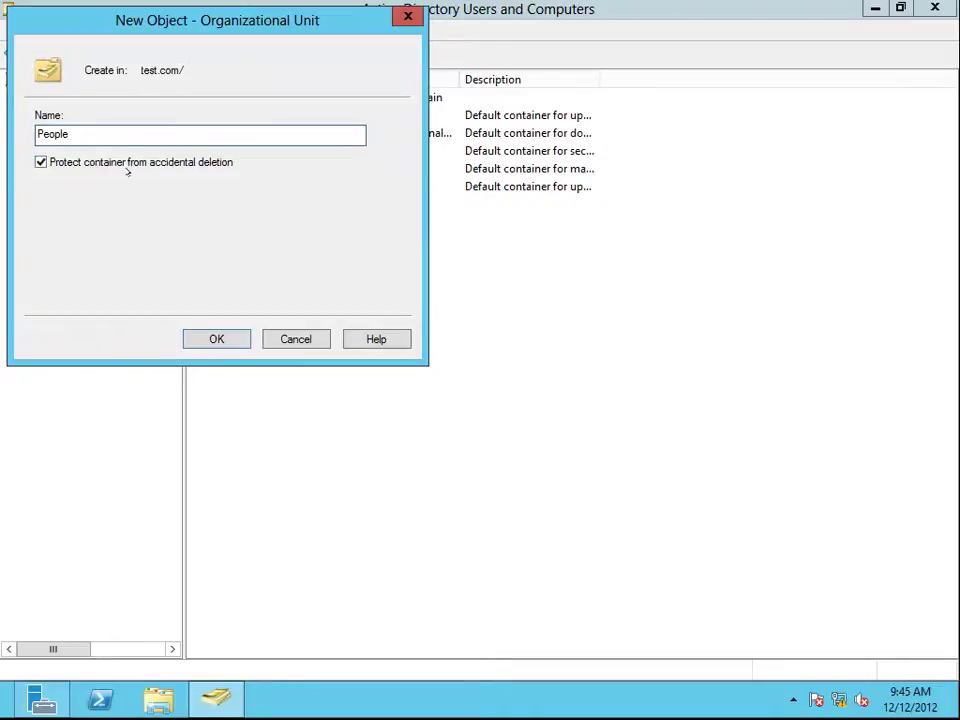
click(217, 339)
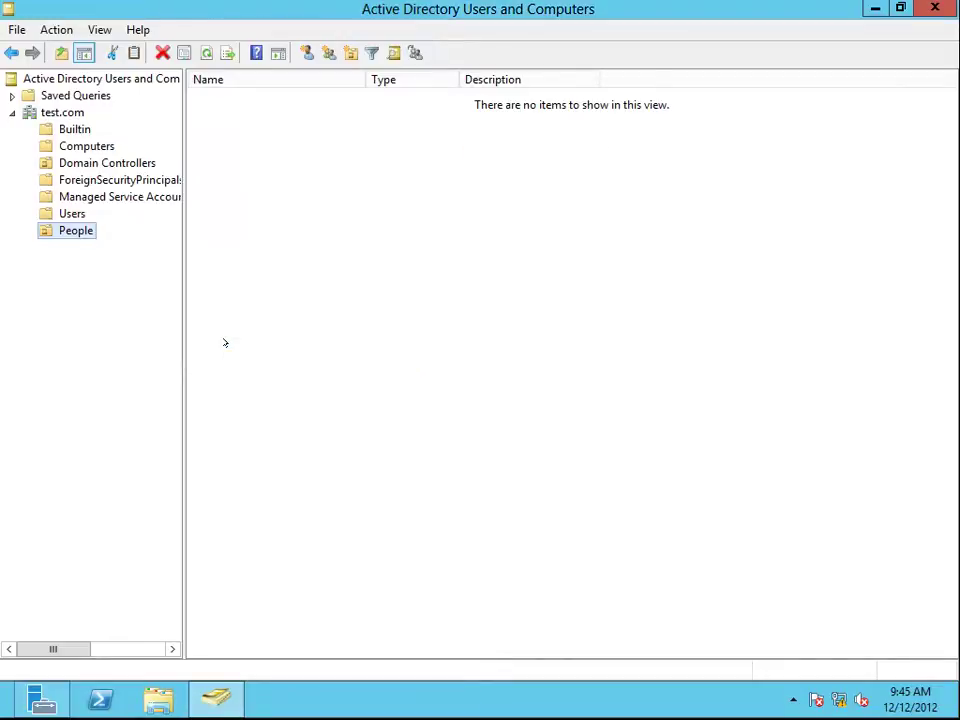
- Create a global security group named Finance inside the People organizational unit
click(62, 214)
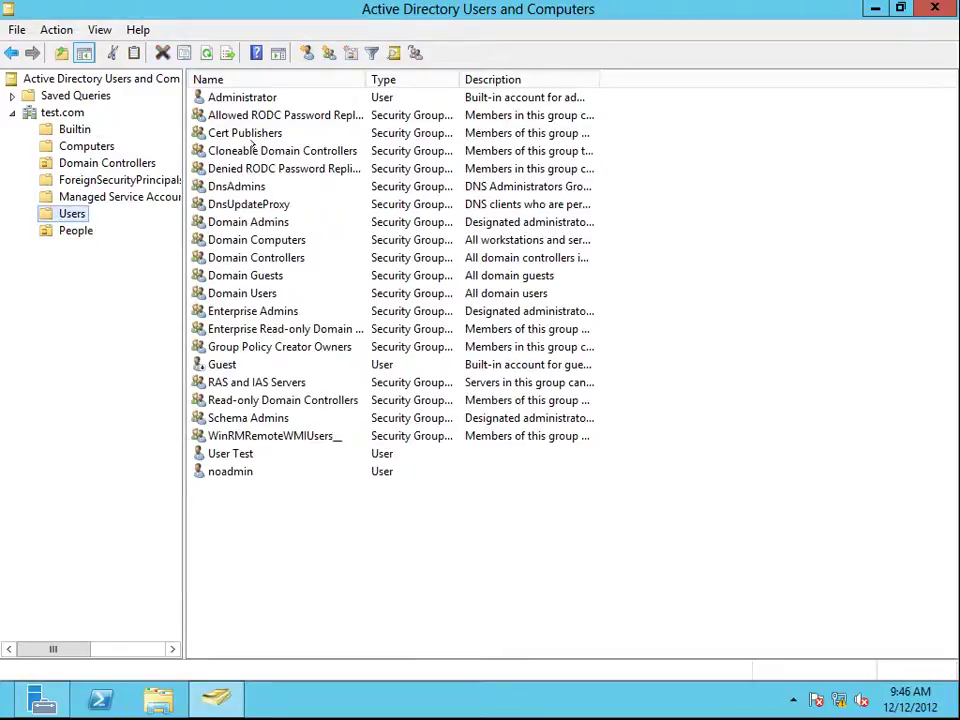
click(48, 231)
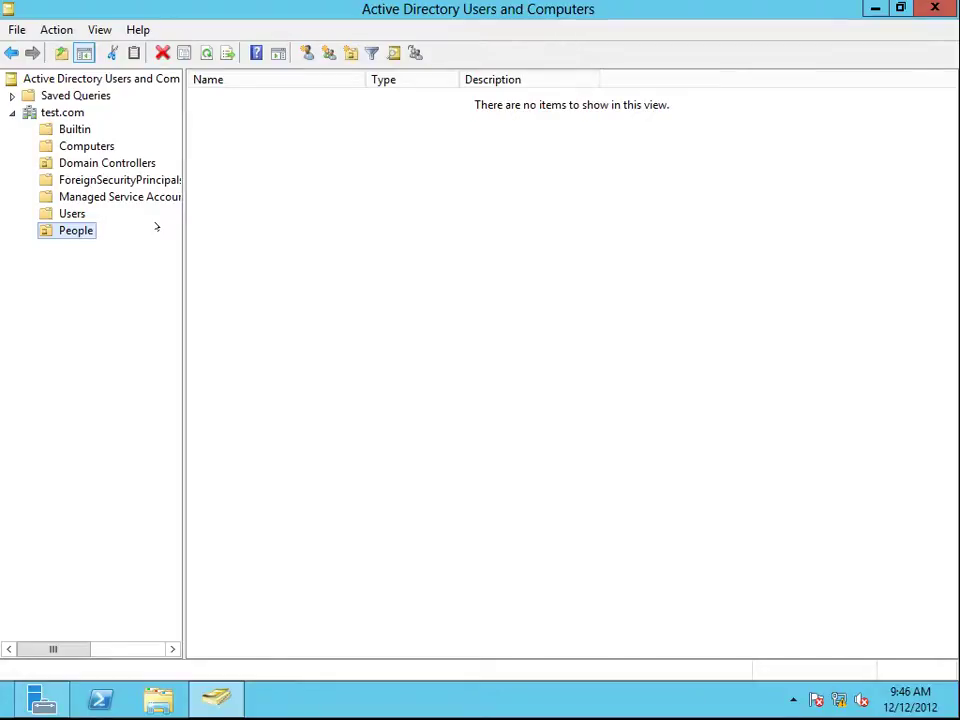
right_click(370, 173)
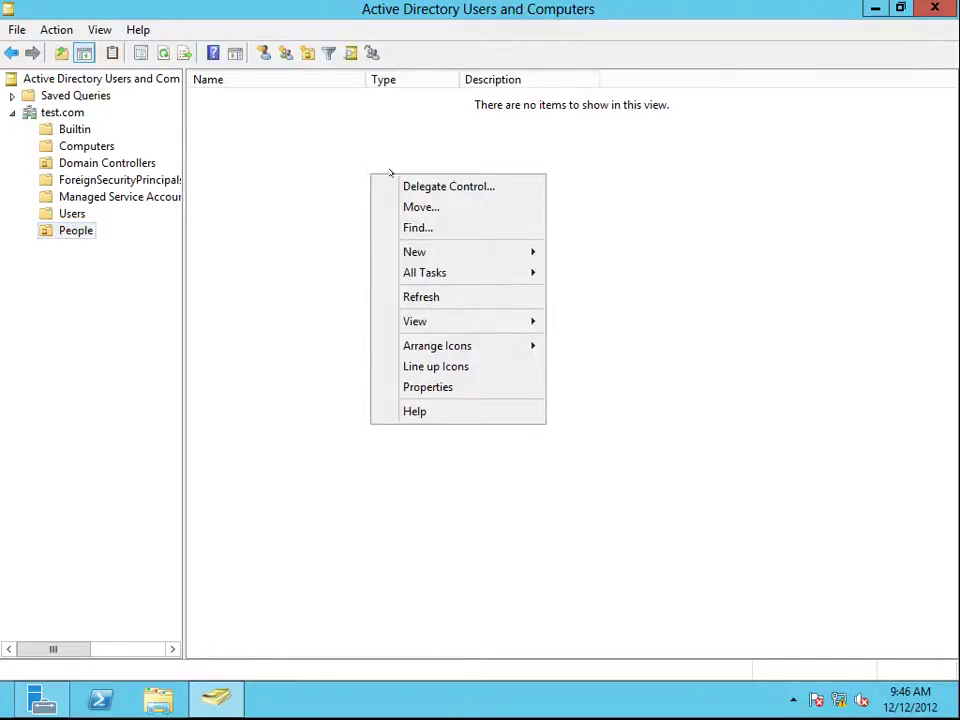
mouse_move(435, 251)
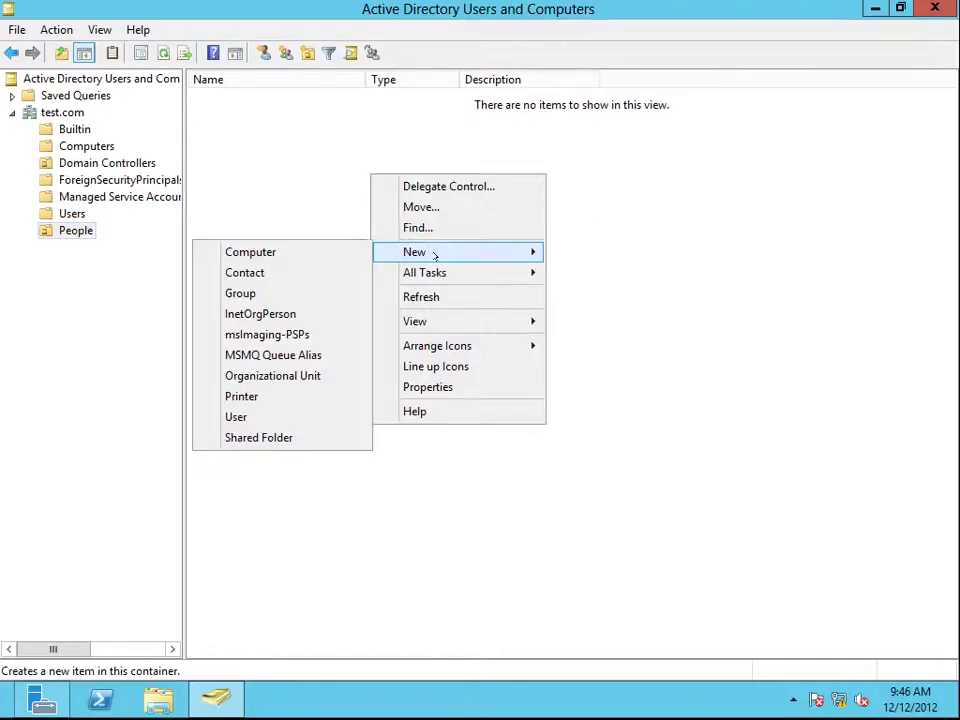
click(269, 294)
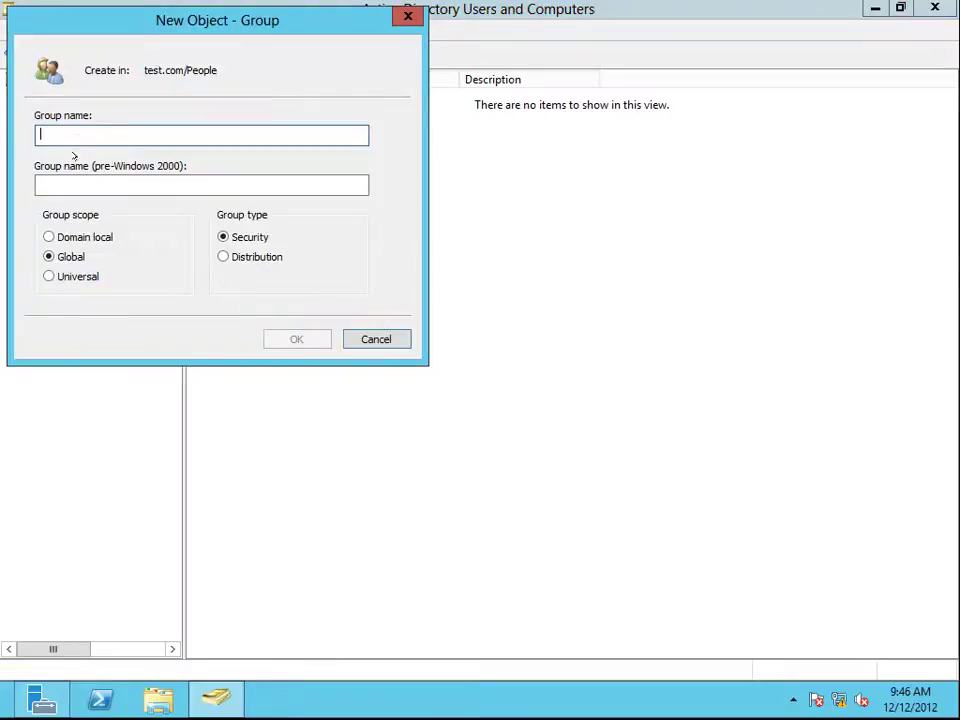
text(Finan)
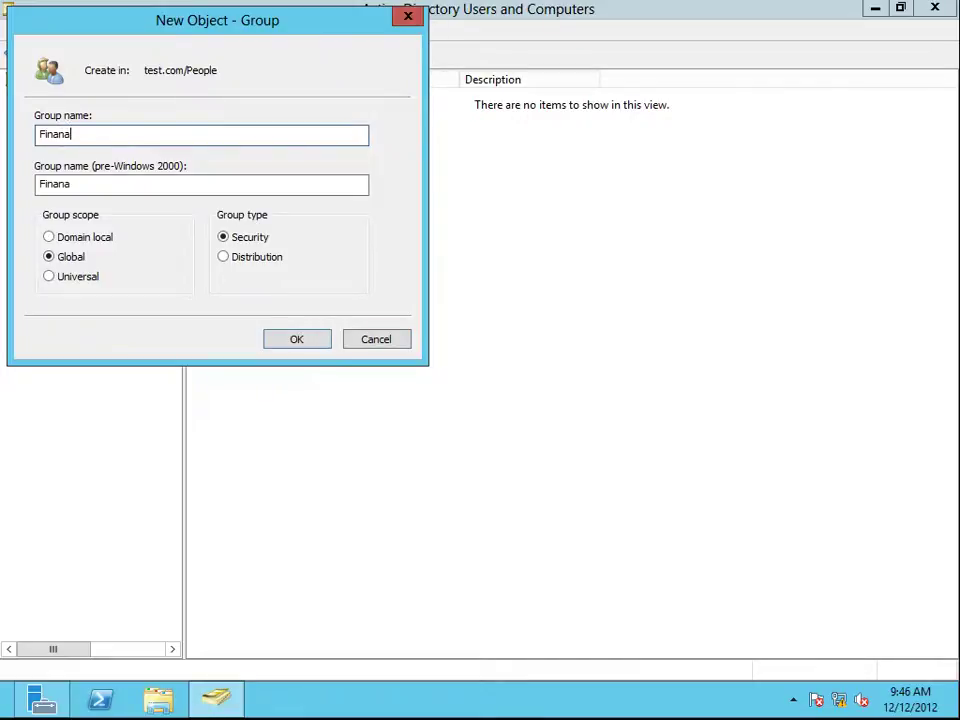
text(ce)
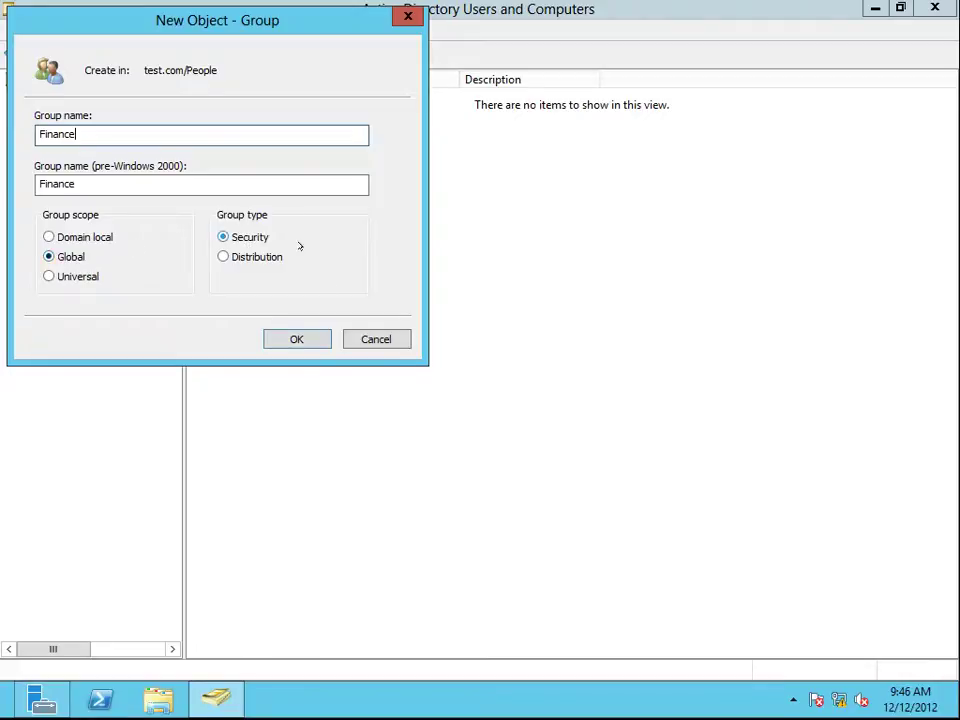
click(297, 339)
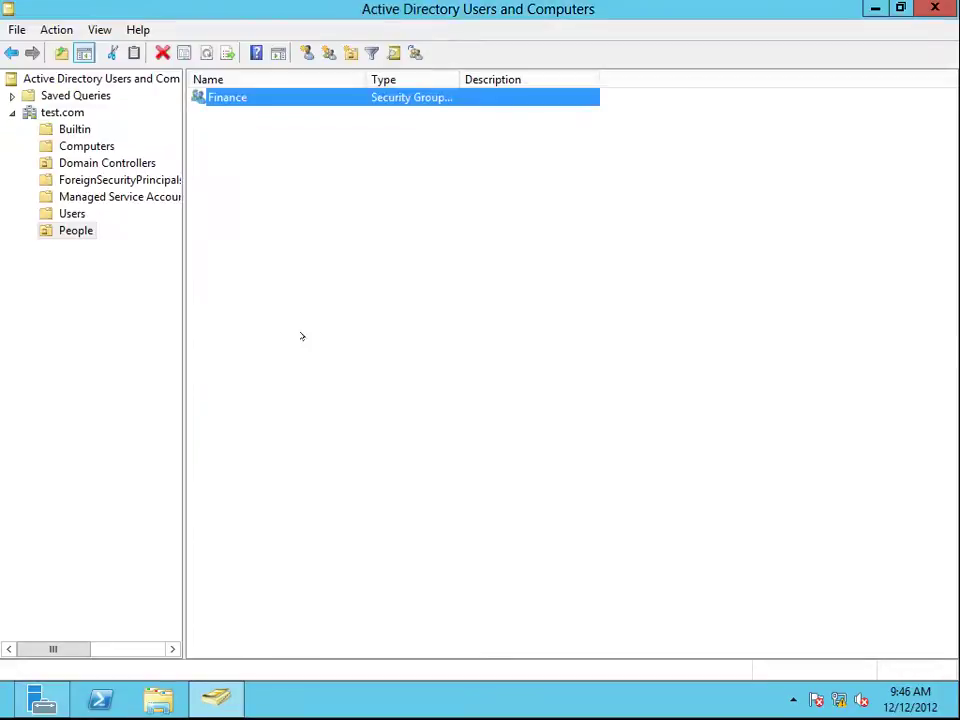
click(269, 110)
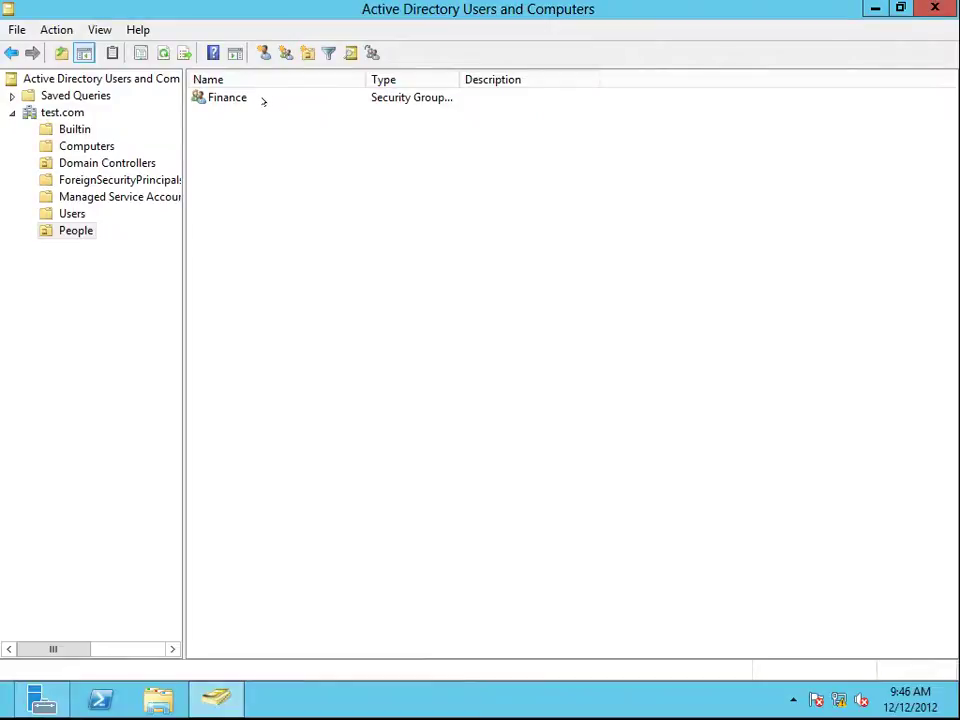
click(222, 96)
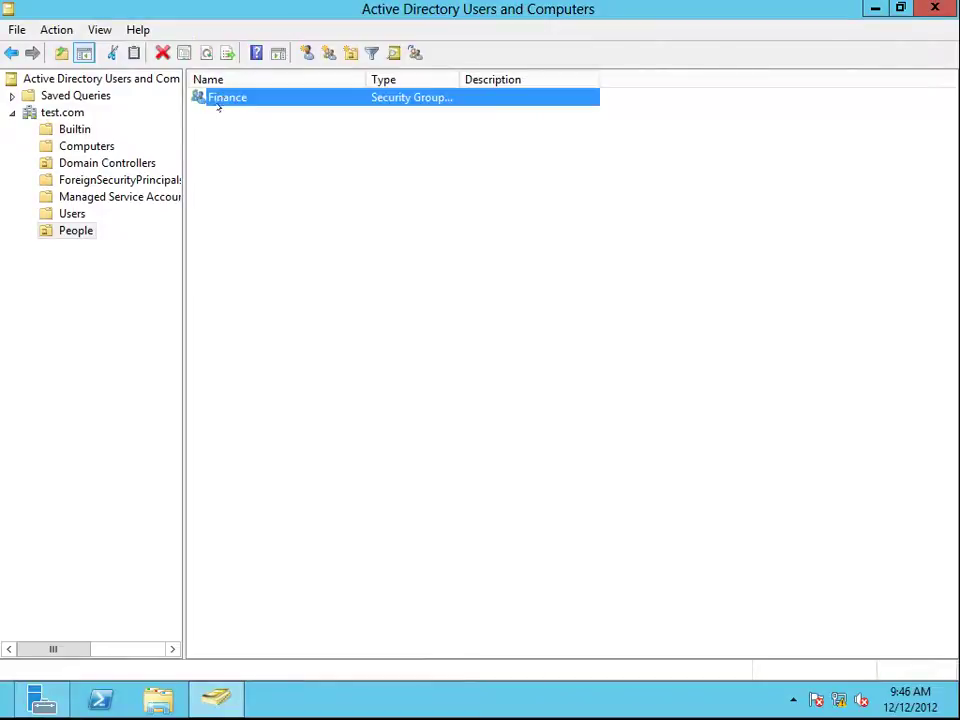
click(65, 214)
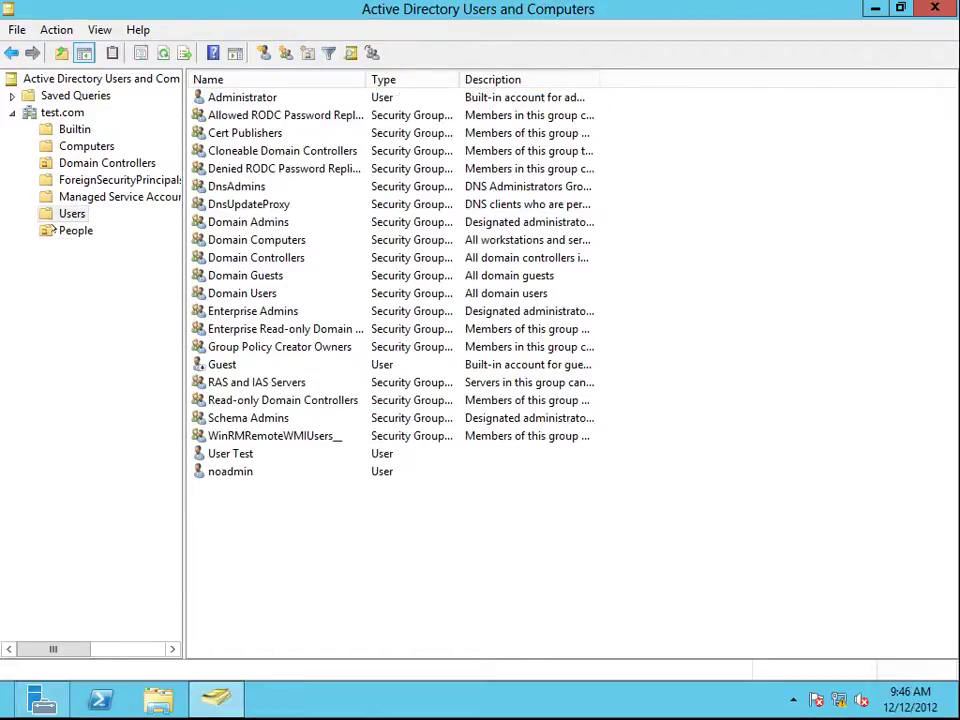
- Start a new user in the People organizational unit with first name Finance, last name user and logon name f.user
click(72, 230)
right_click(248, 157)
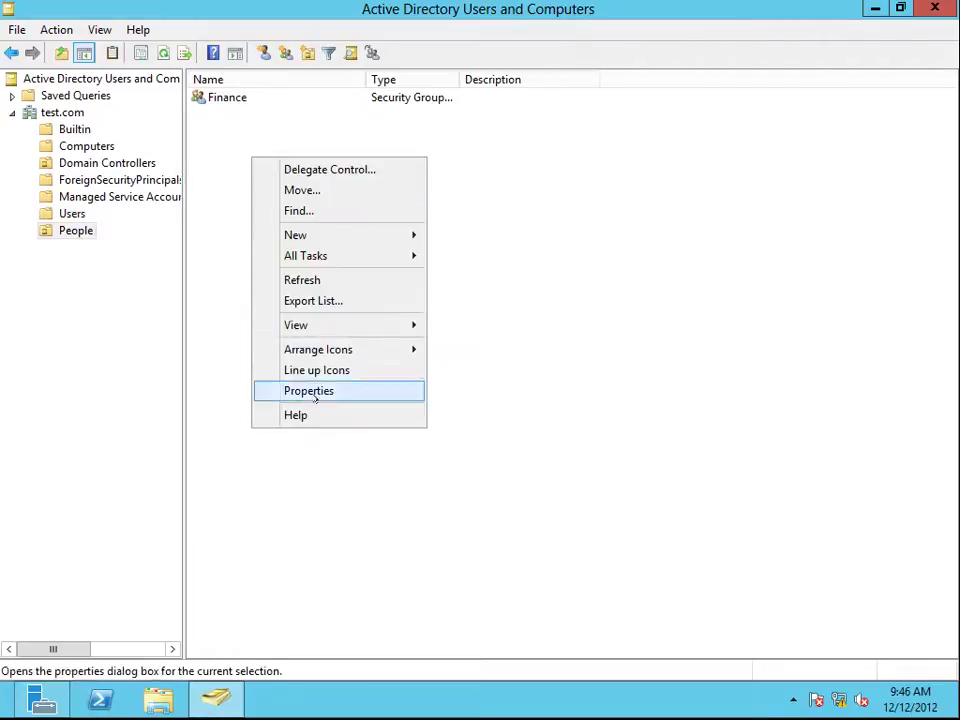
mouse_move(332, 236)
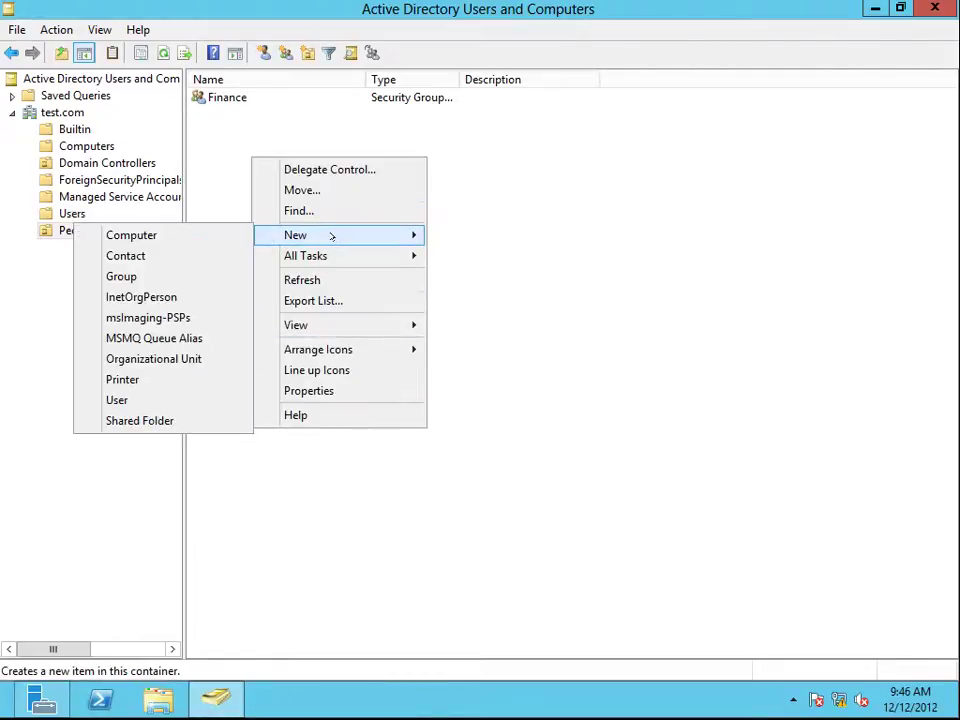
click(160, 399)
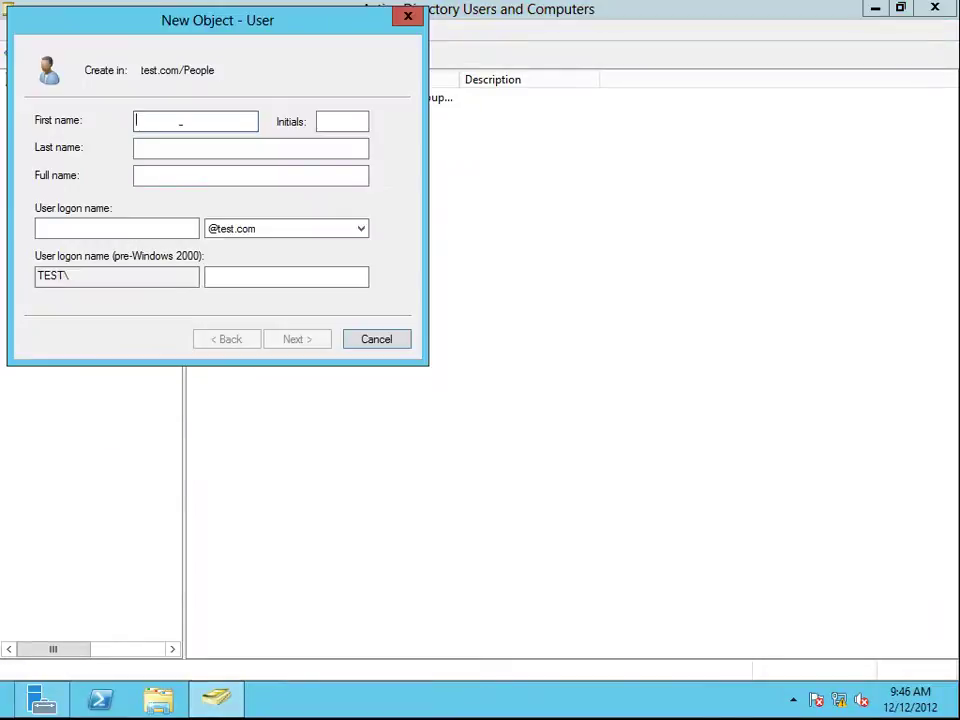
text(Finance)
click(137, 147)
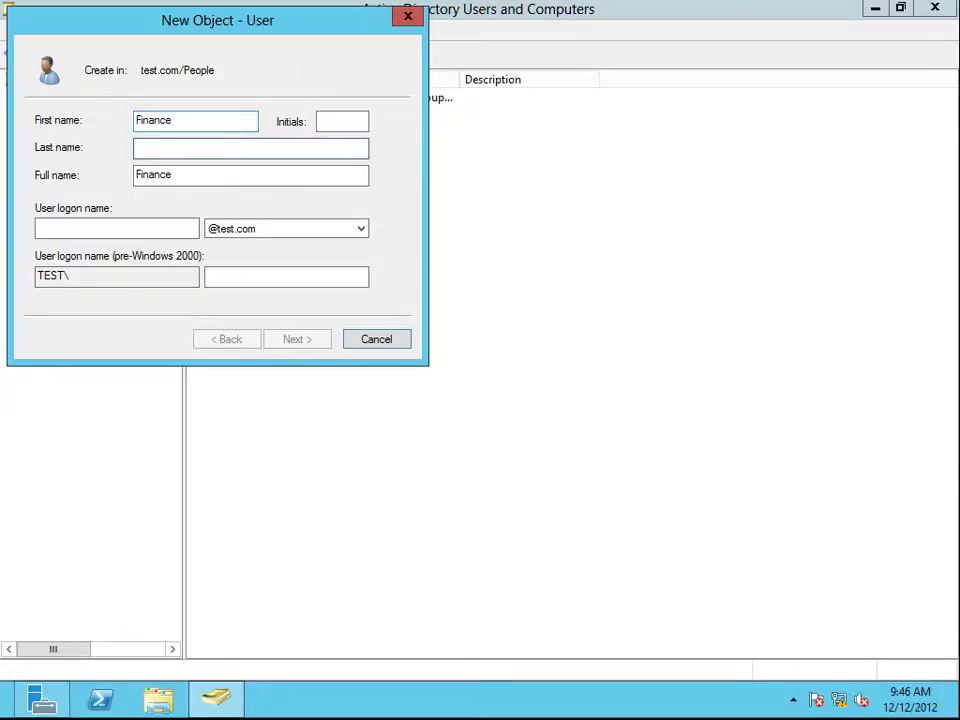
text(user)
key(Tab)
key(Tab)
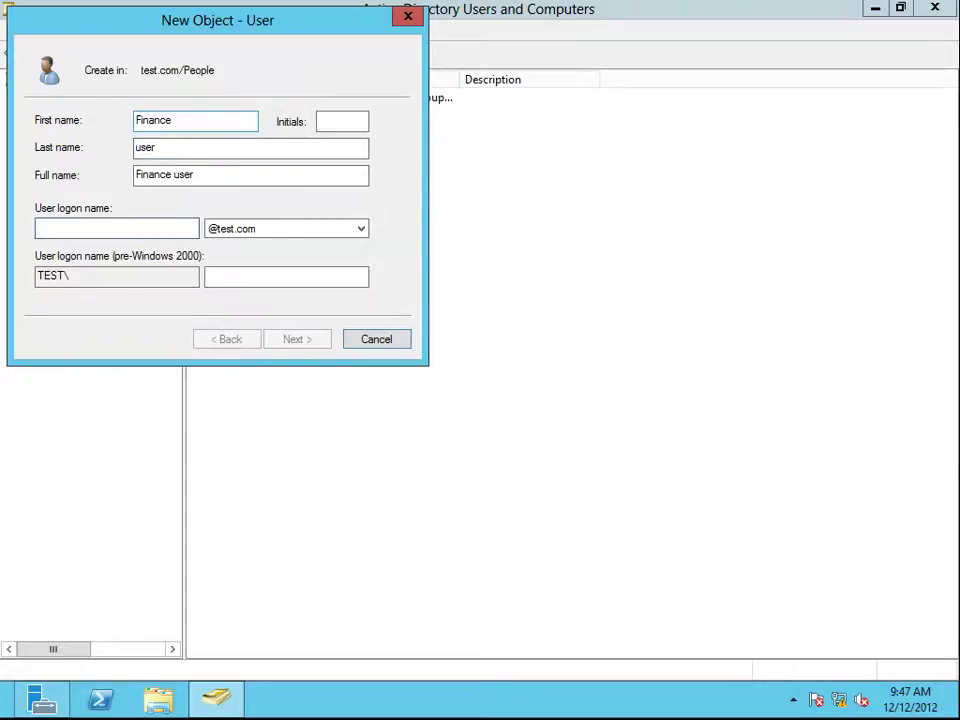
text(f.)
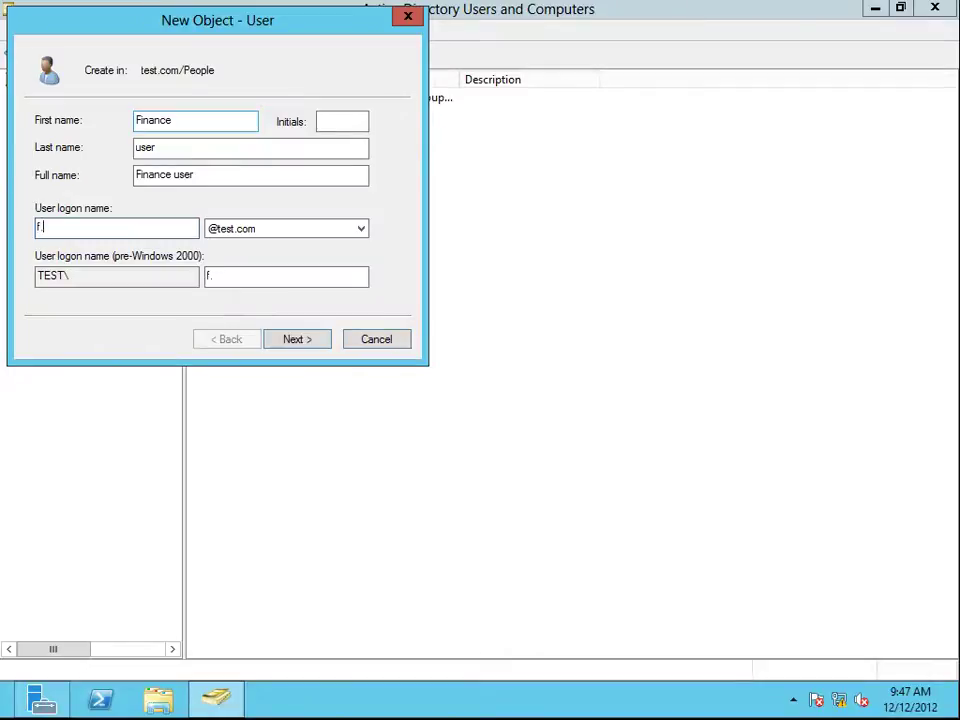
text(user)
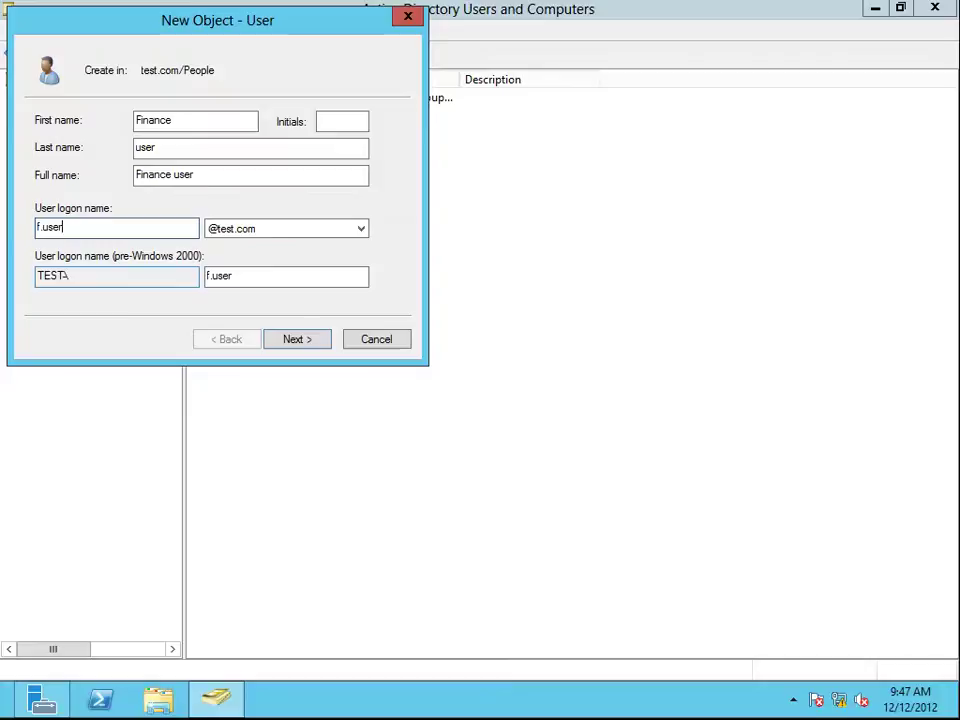
click(291, 339)
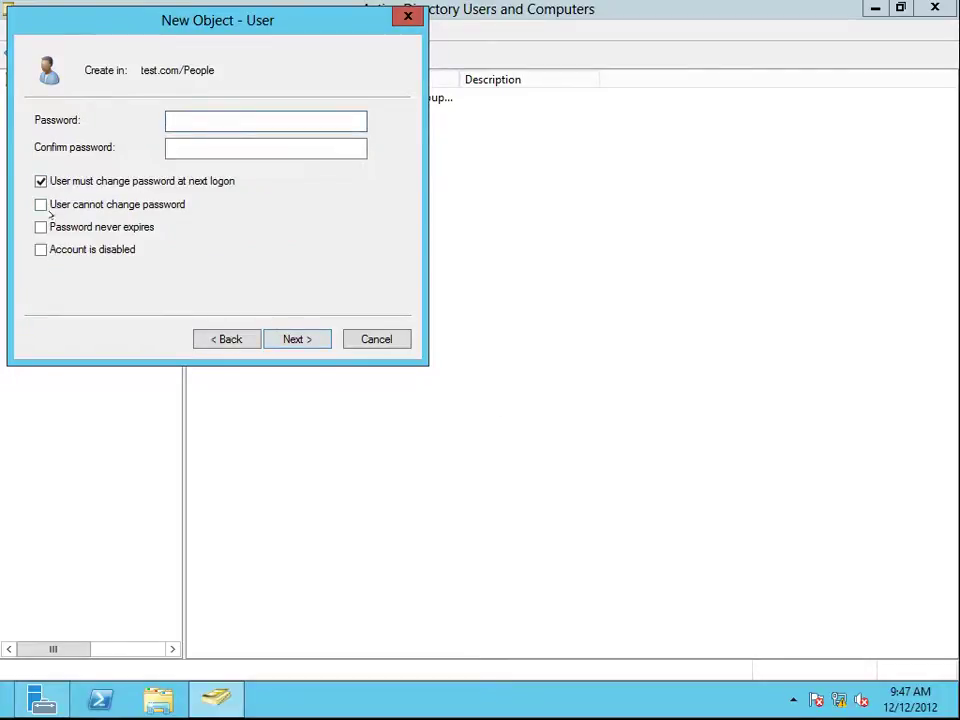
- Enter and confirm the account password, turn off the forced change at next logon, set it to never expire and finish creating the user
click(41, 181)
click(41, 227)
click(212, 120)
text(***********)
key(Tab)
text(**********)
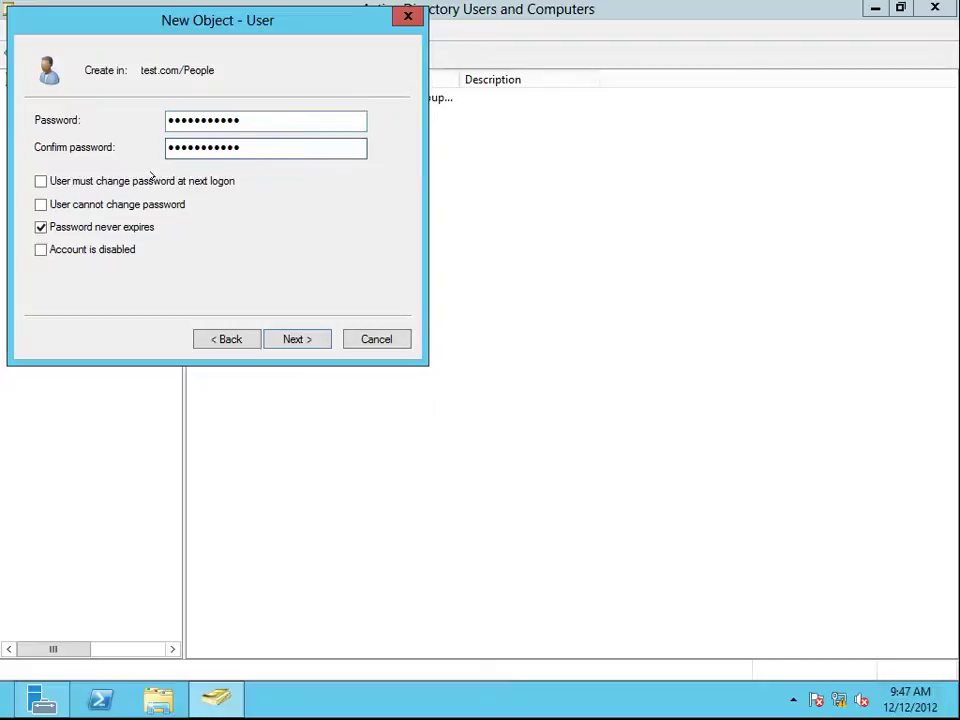
click(299, 339)
click(297, 340)
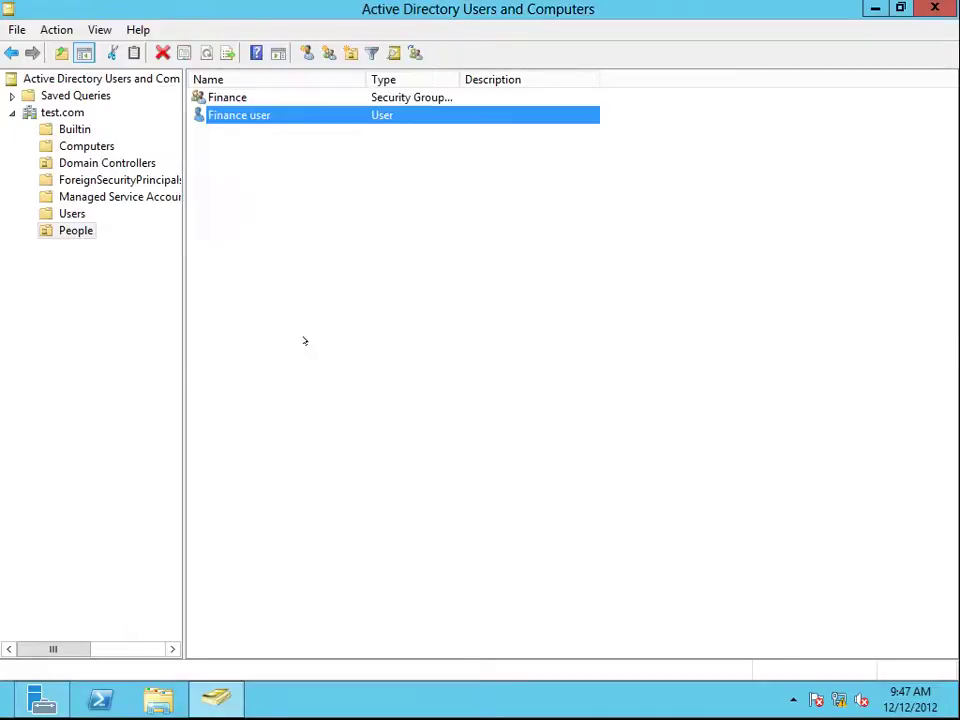
- Open the Finance user's group memberships and start adding another group
click(279, 176)
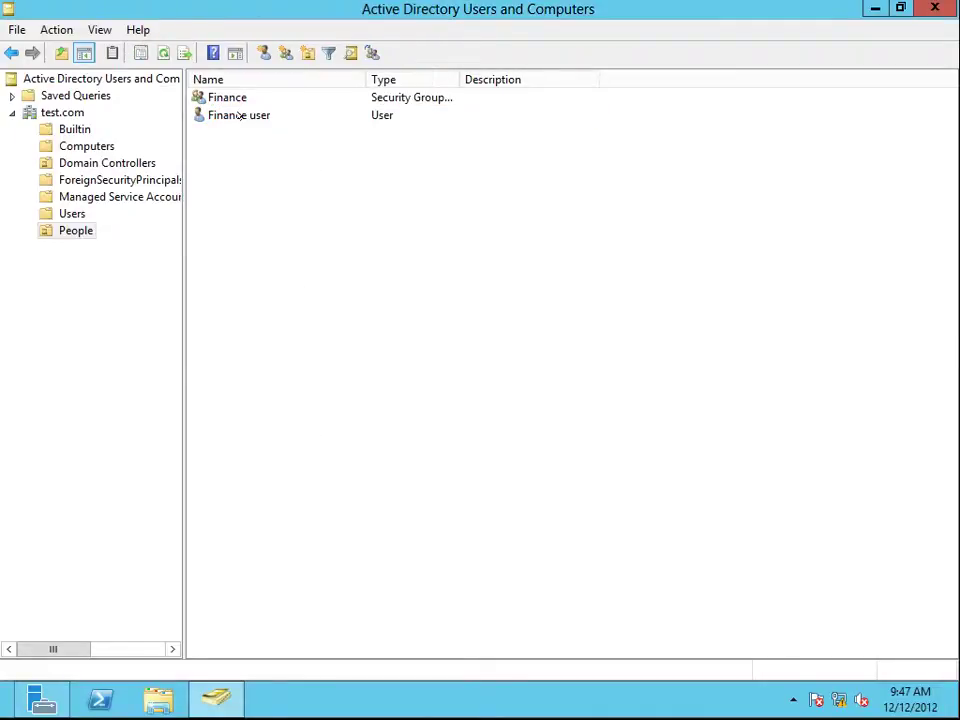
double_click(240, 115)
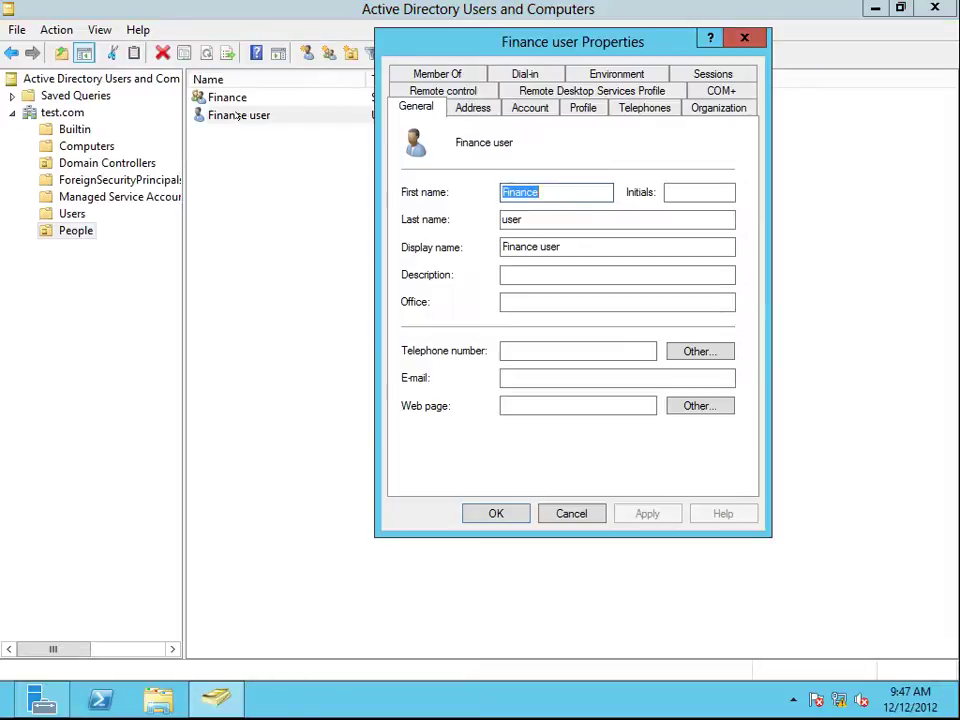
click(448, 74)
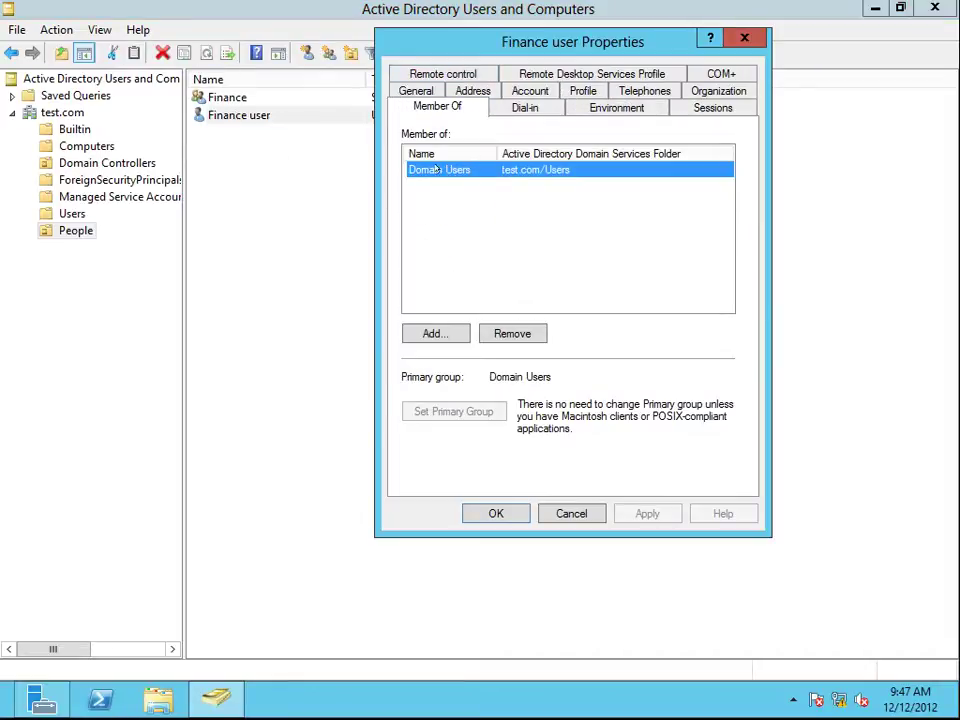
click(435, 332)
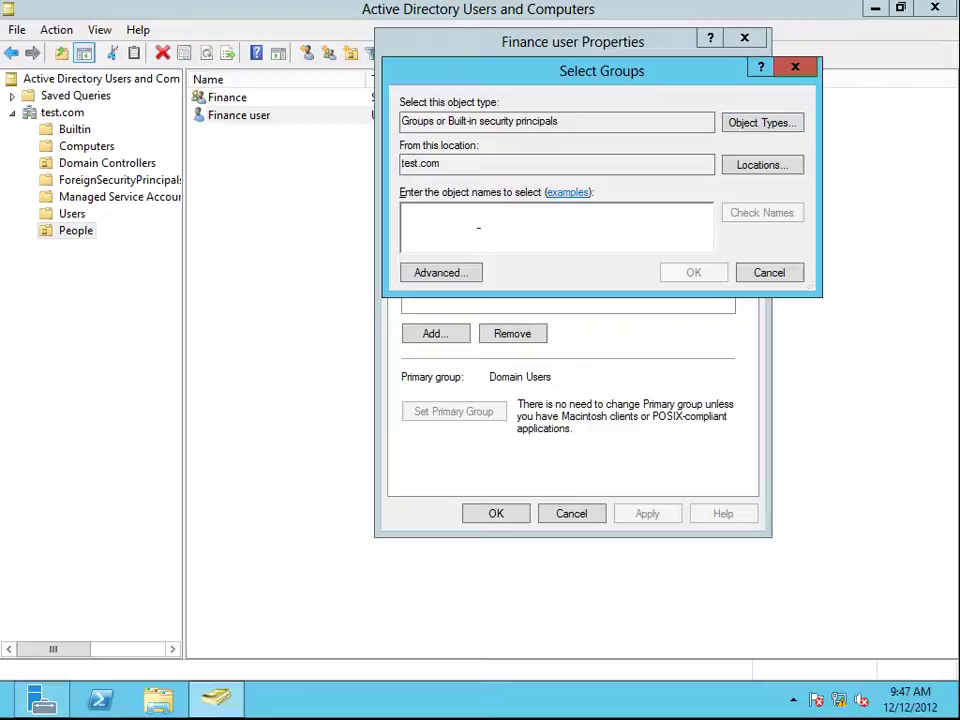
- Try to look up the group by checking the partial name "fina", and clear the entry
text(fina)
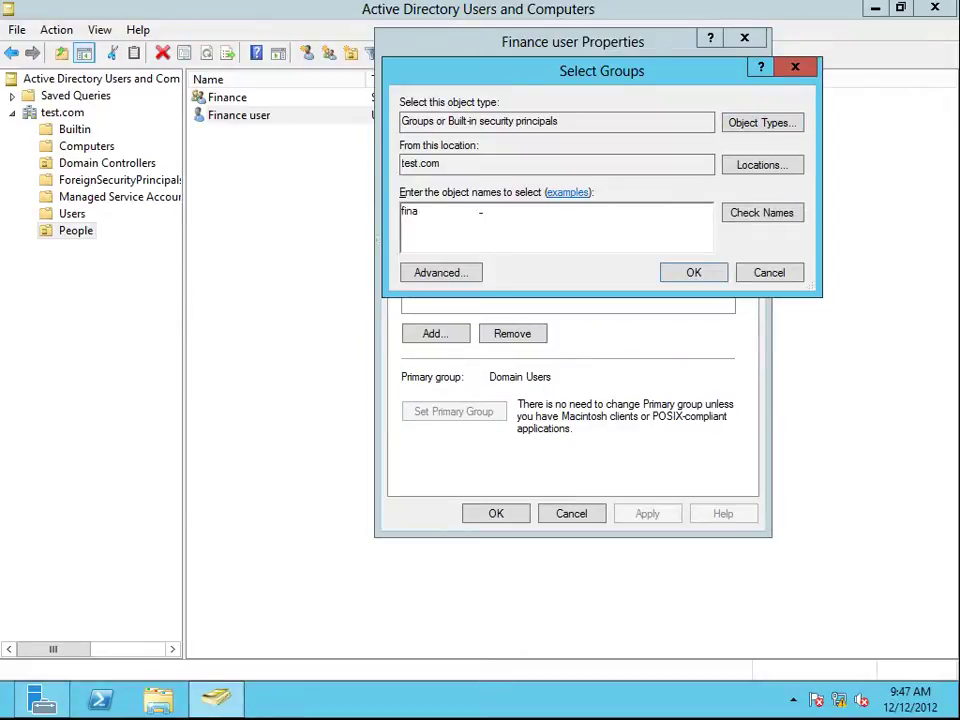
click(755, 212)
key(ctrl+a)
key(BackSpace)
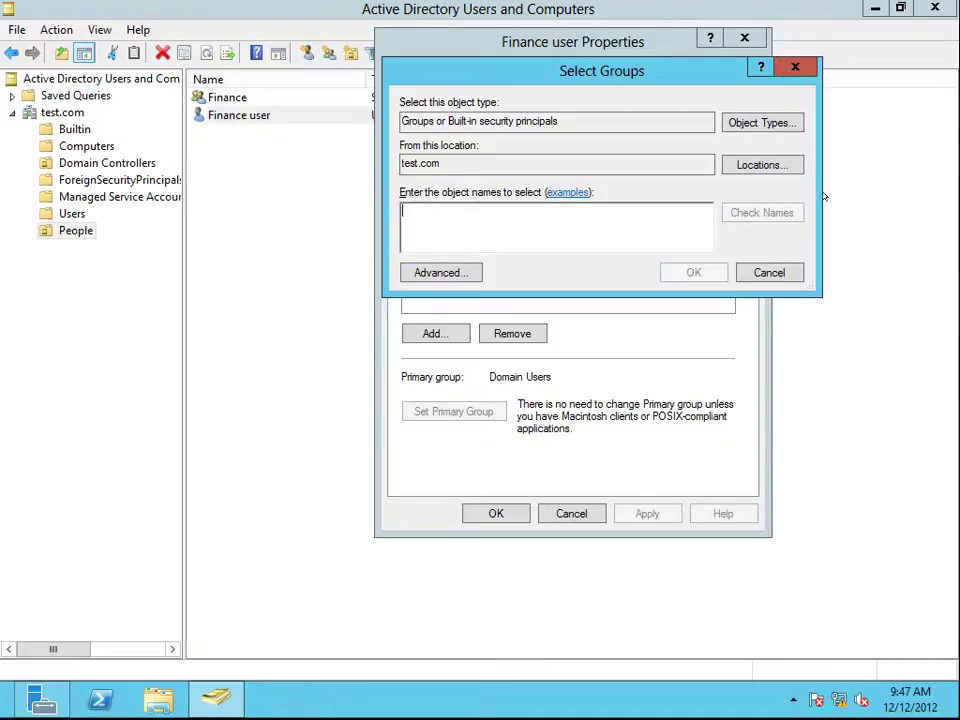
- Open the advanced group search and find groups whose names start with "f"
click(447, 270)
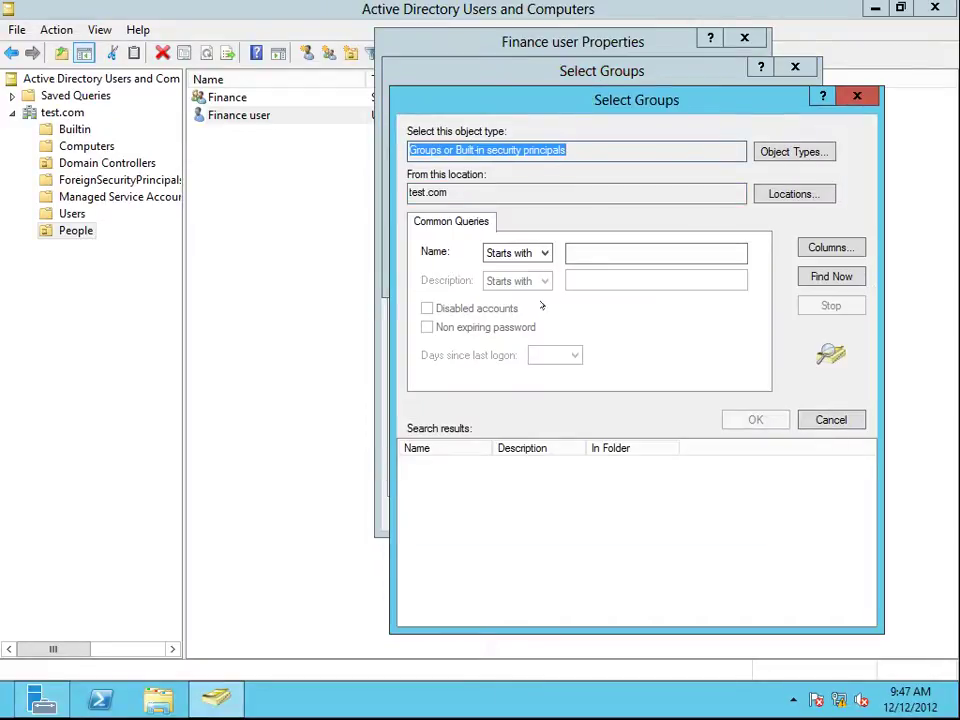
click(608, 252)
text(f)
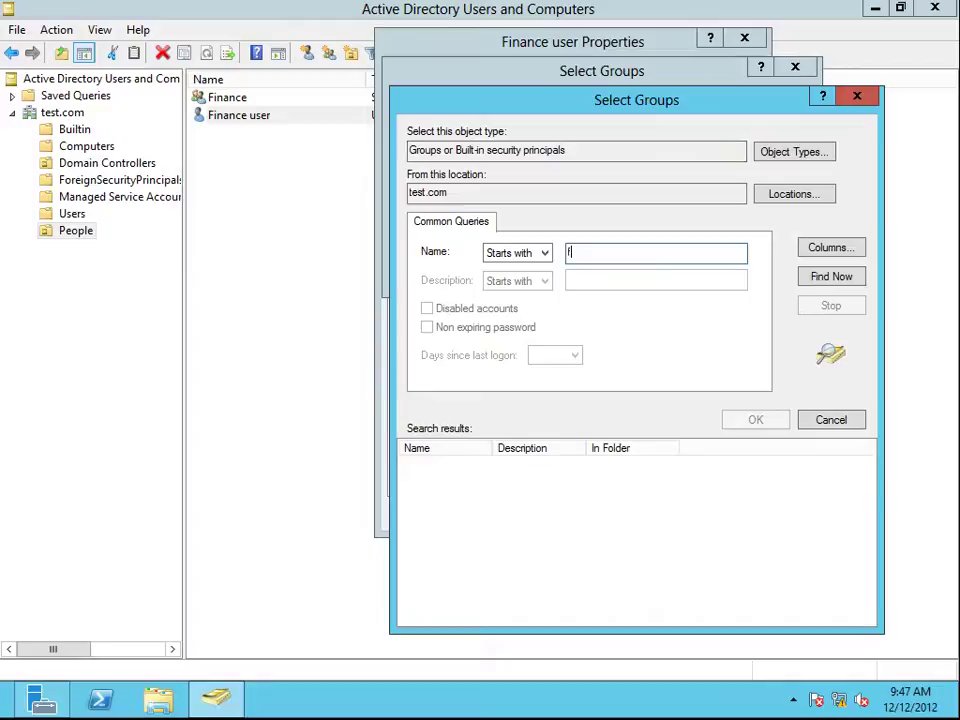
click(829, 276)
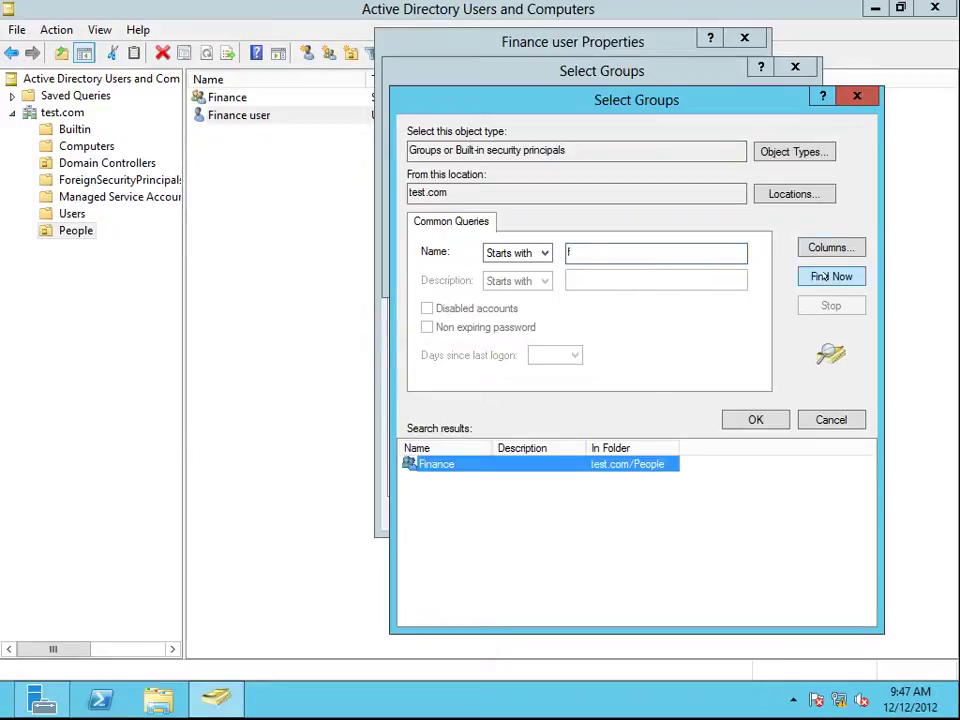
- Search for groups whose names start with "do", widen the results' Name column and leave the search without choosing a group
click(585, 251)
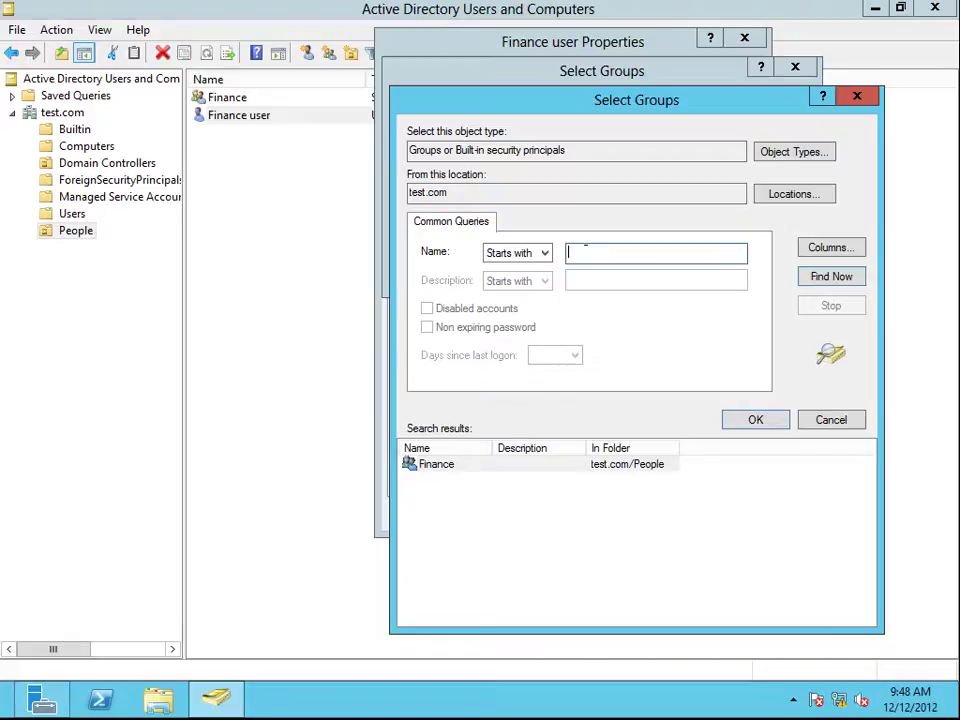
text(do)
click(831, 276)
drag(492, 448, 592, 448)
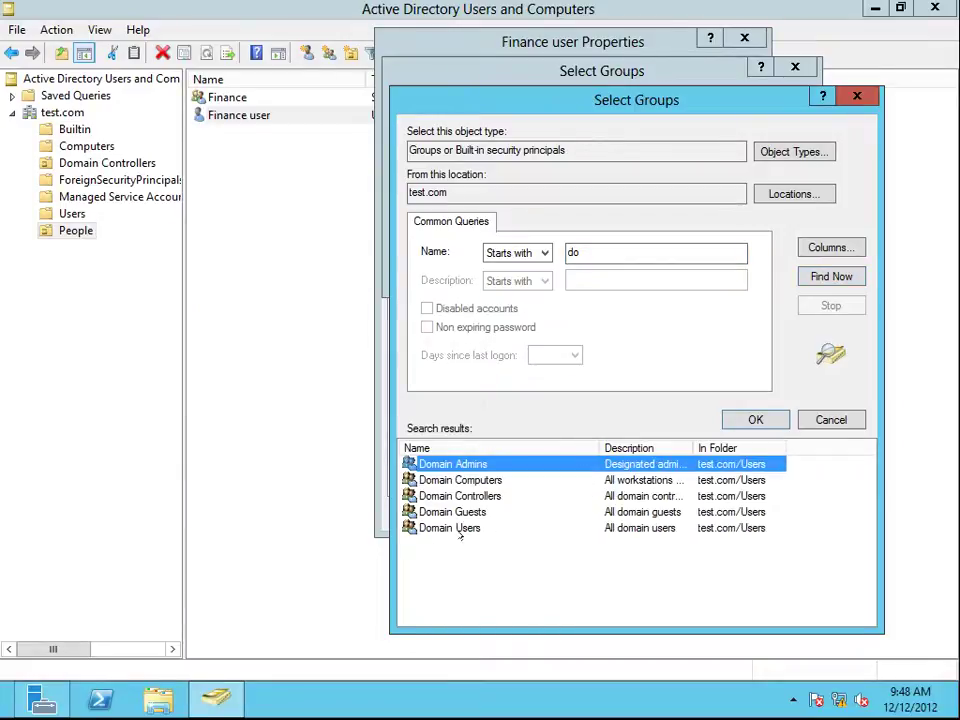
click(831, 420)
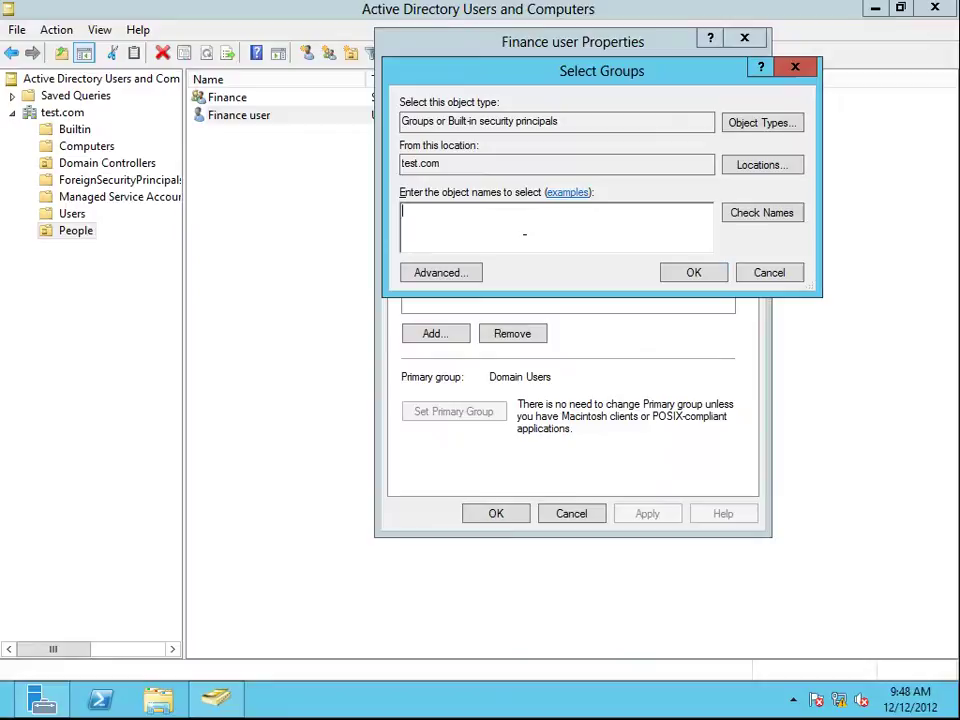
- Look up the group by the partial name "fina", add the Finance user to the Finance group and save the properties
text(fina)
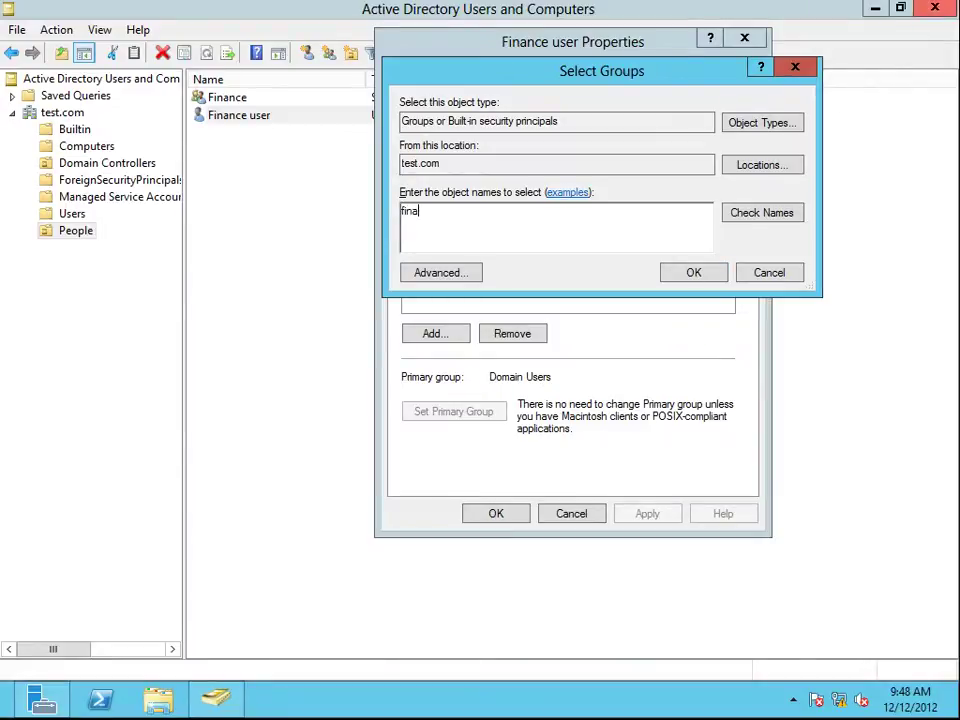
click(762, 212)
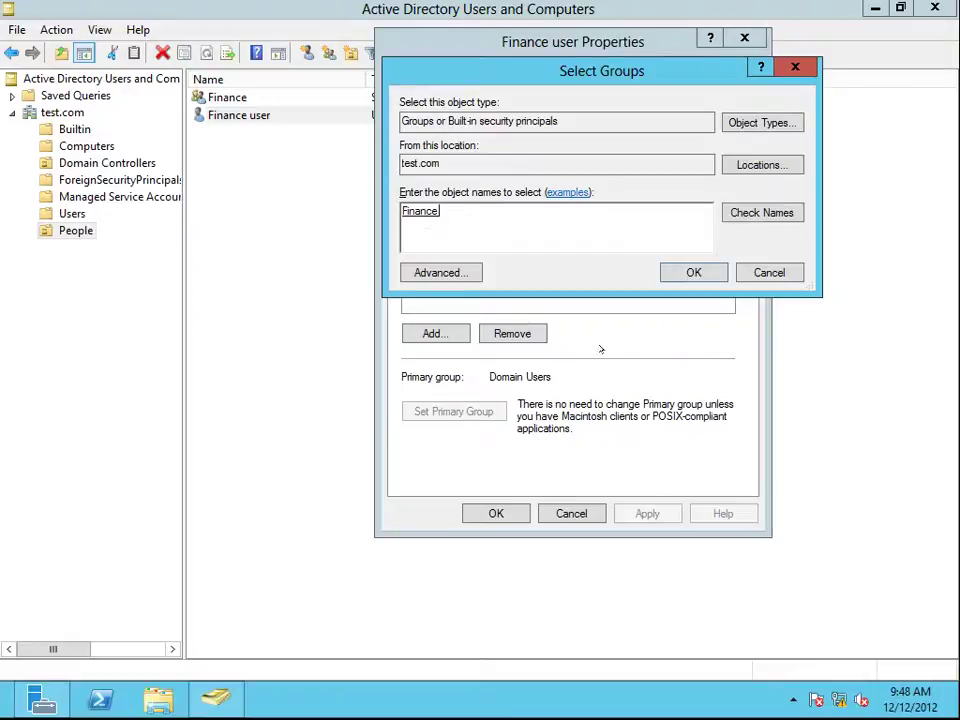
click(694, 273)
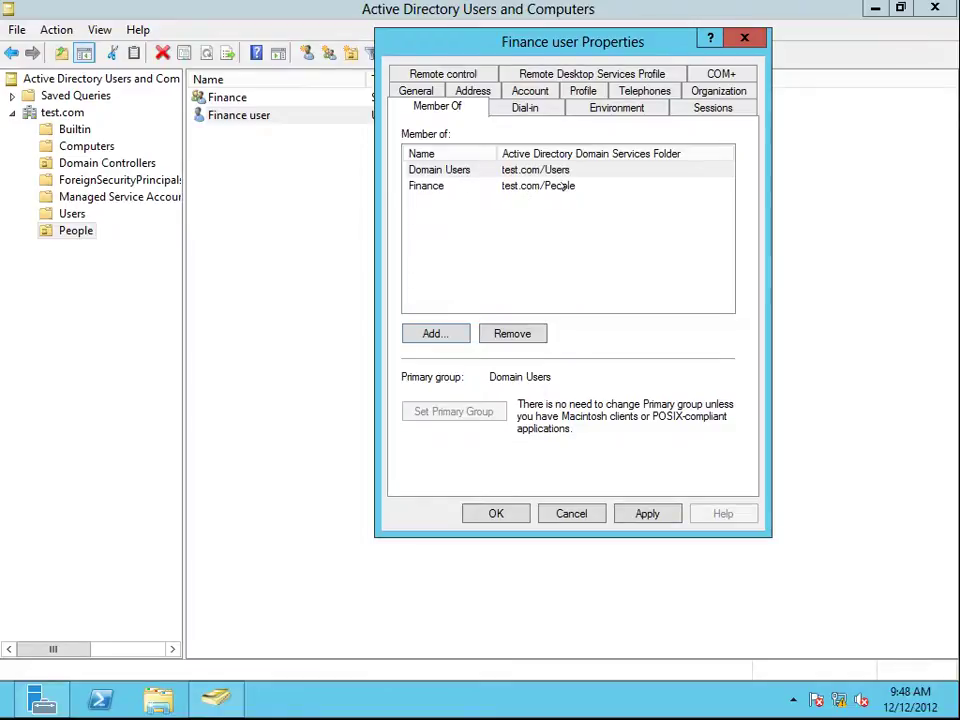
click(645, 513)
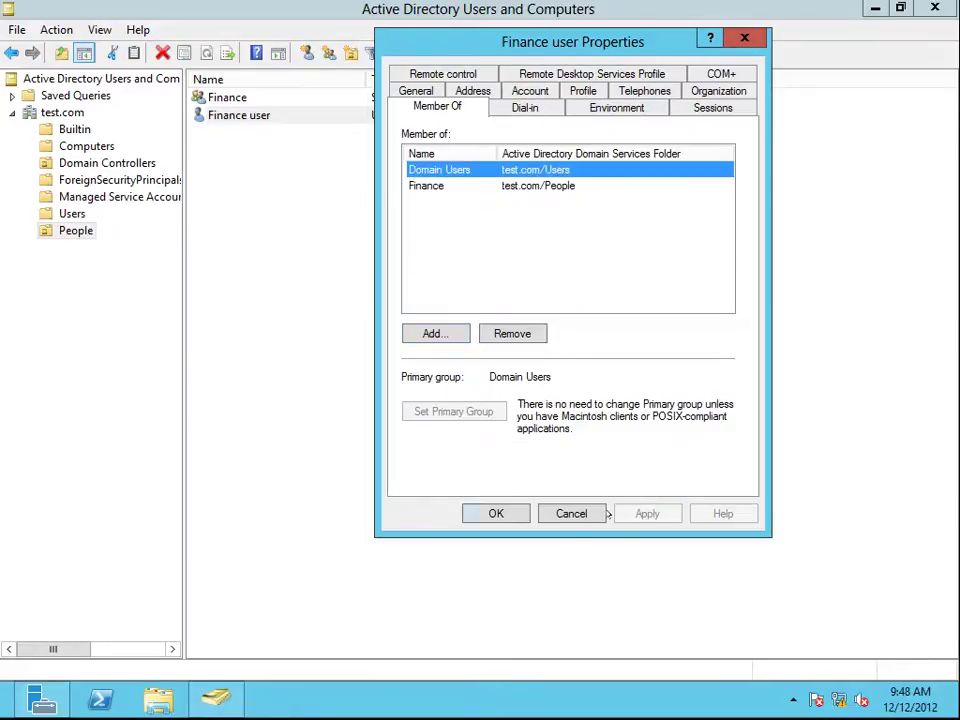
click(494, 513)
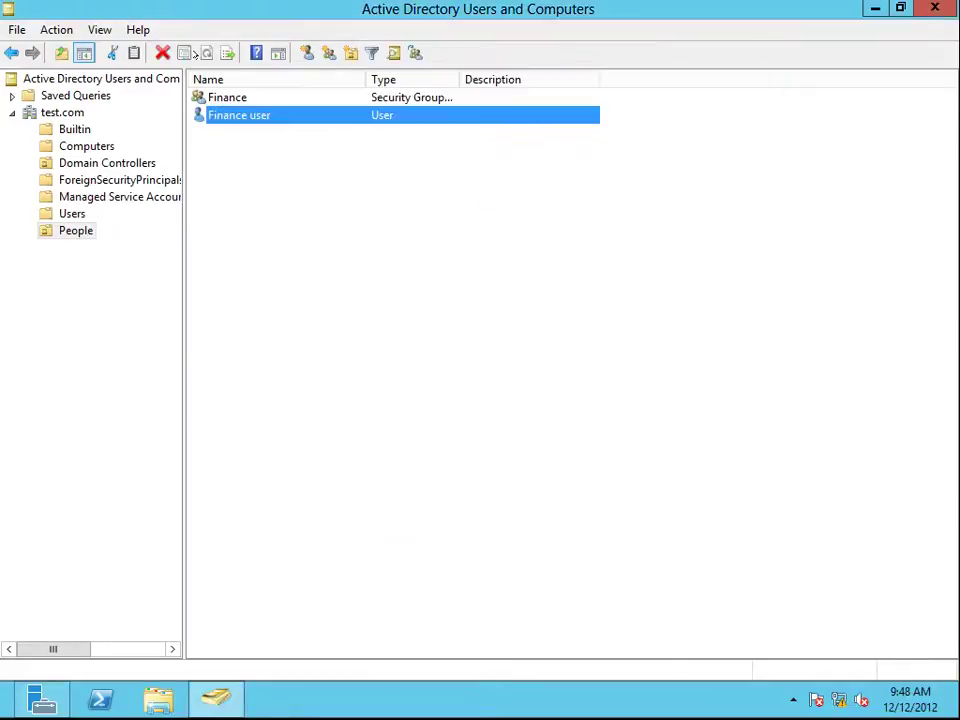
- Review the Finance group's members and start adding the Finance group itself to another group
double_click(227, 98)
click(460, 74)
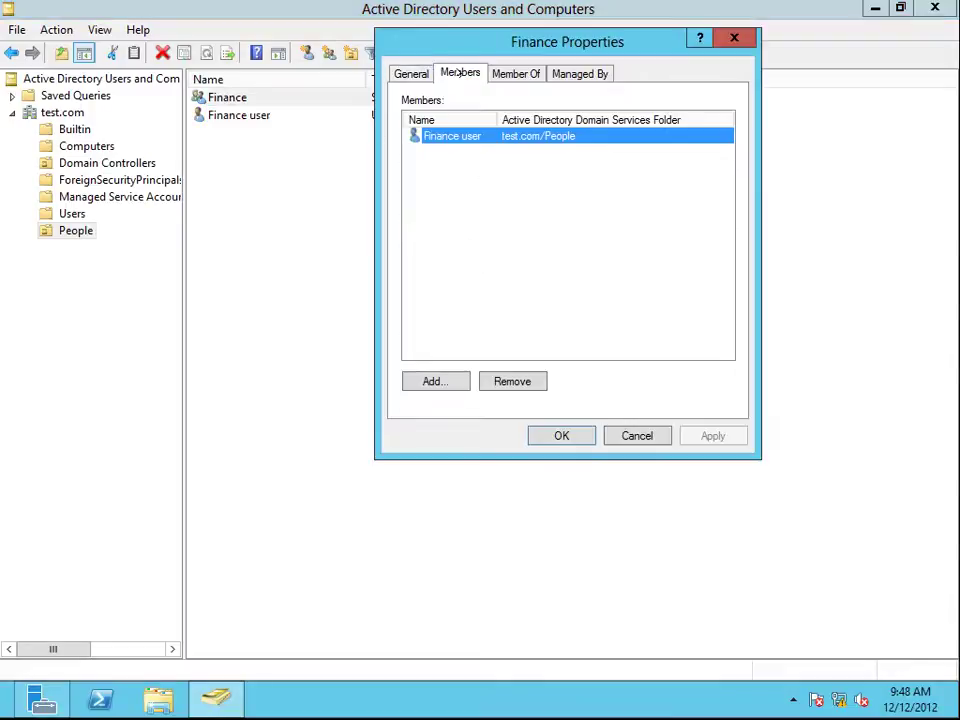
click(516, 74)
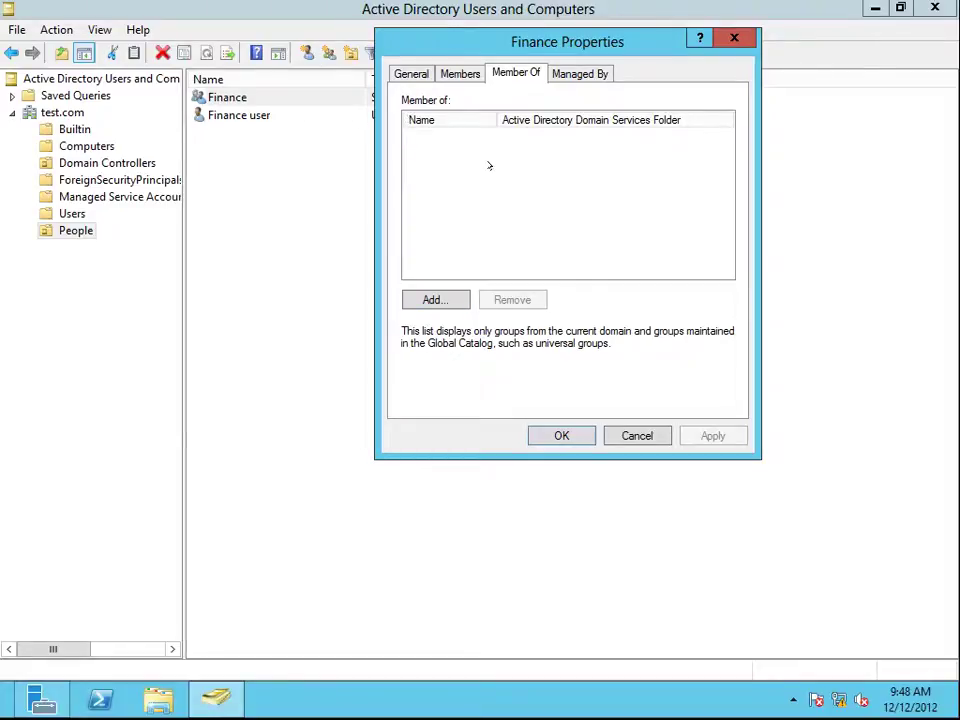
click(436, 299)
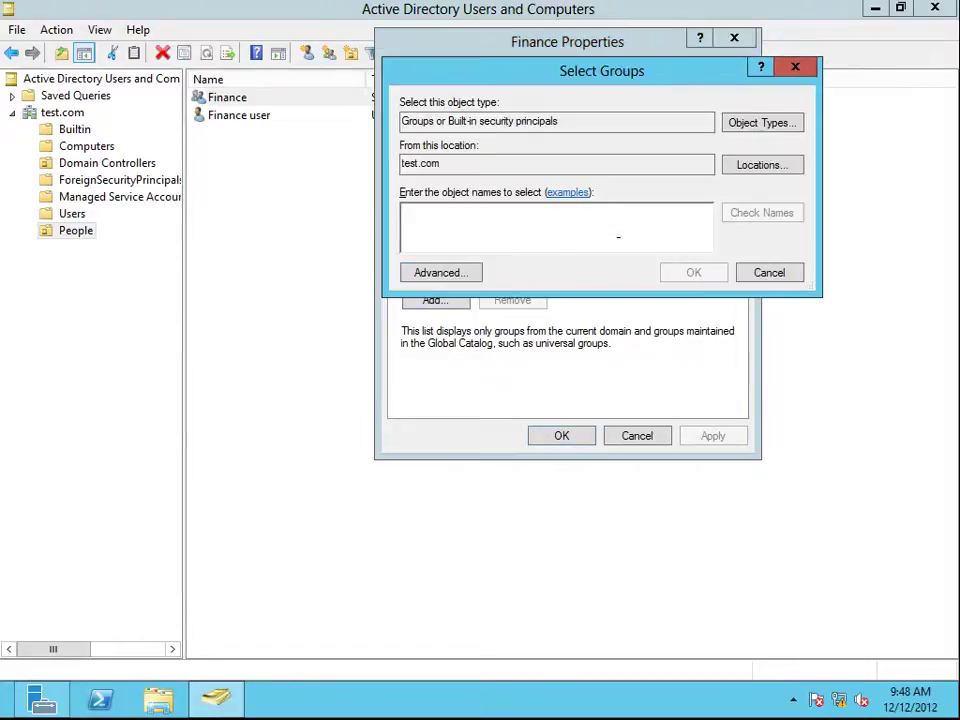
- Search for groups starting with "do", make the Finance group a member of Domain Admins and save the properties
click(430, 272)
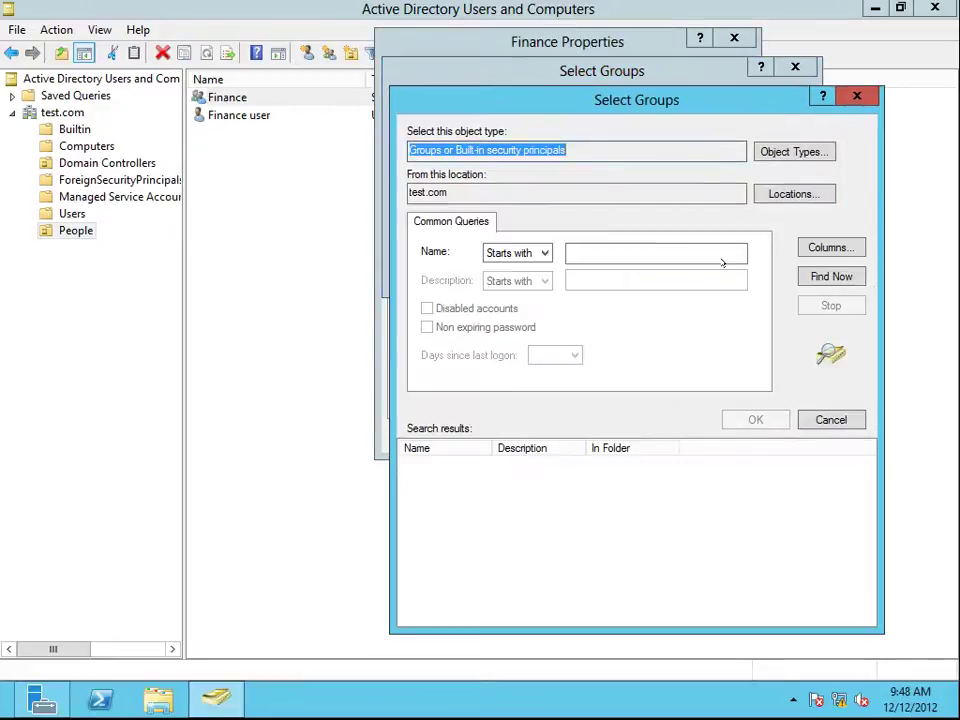
click(646, 251)
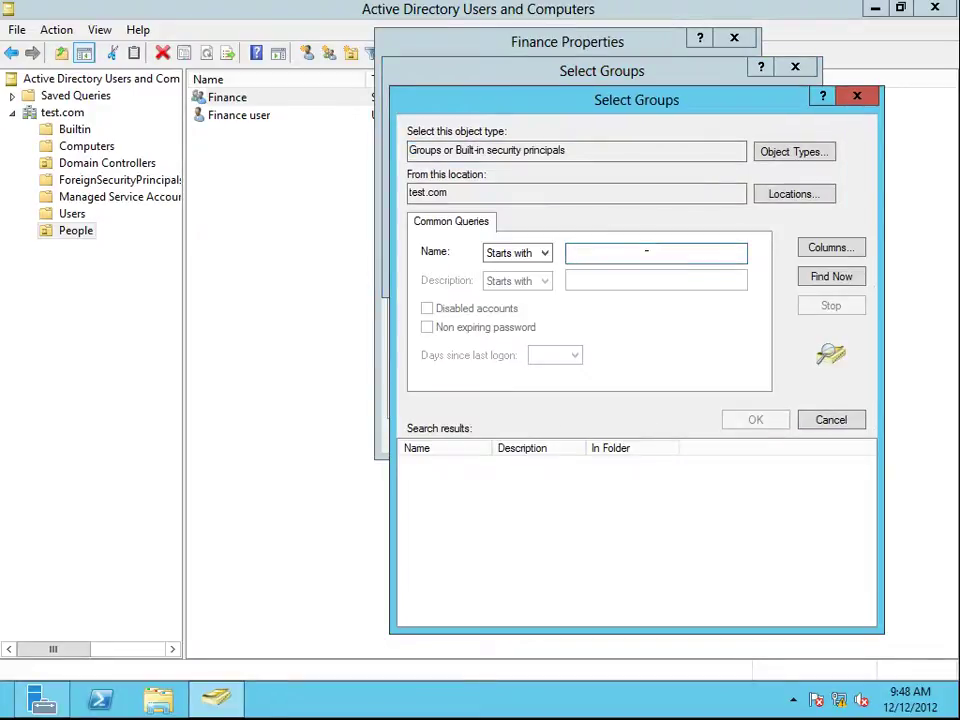
text(do)
click(815, 275)
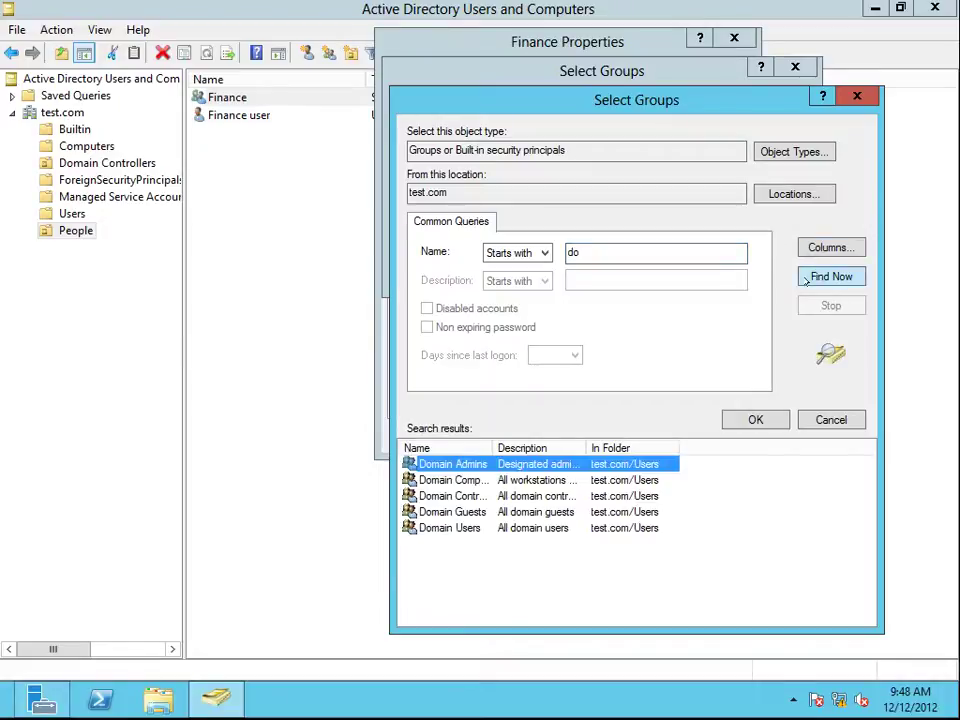
drag(540, 448, 557, 448)
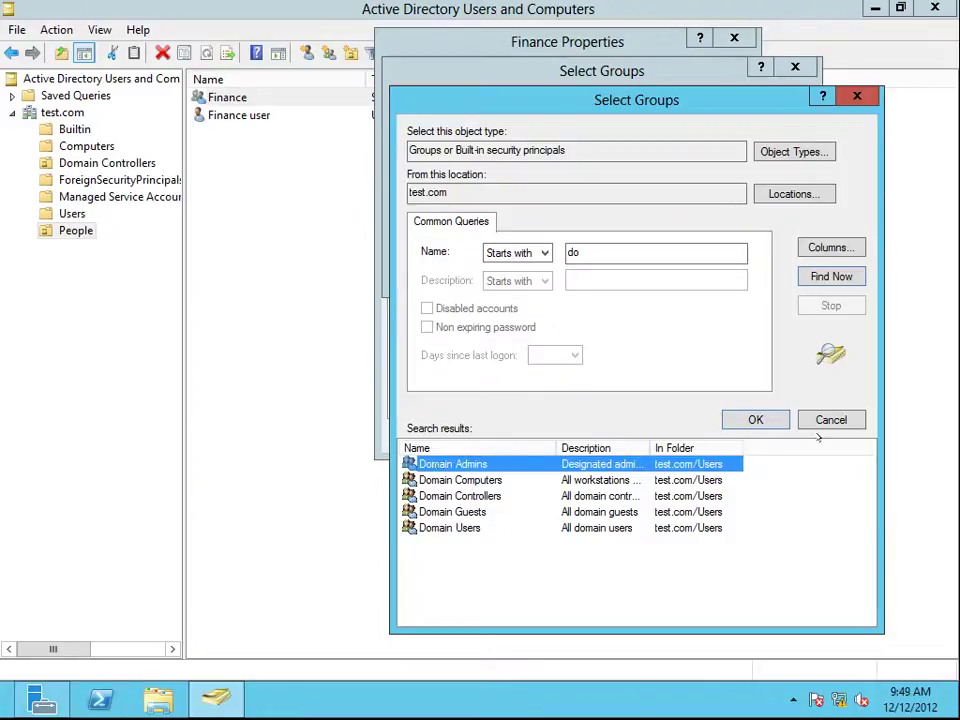
click(760, 420)
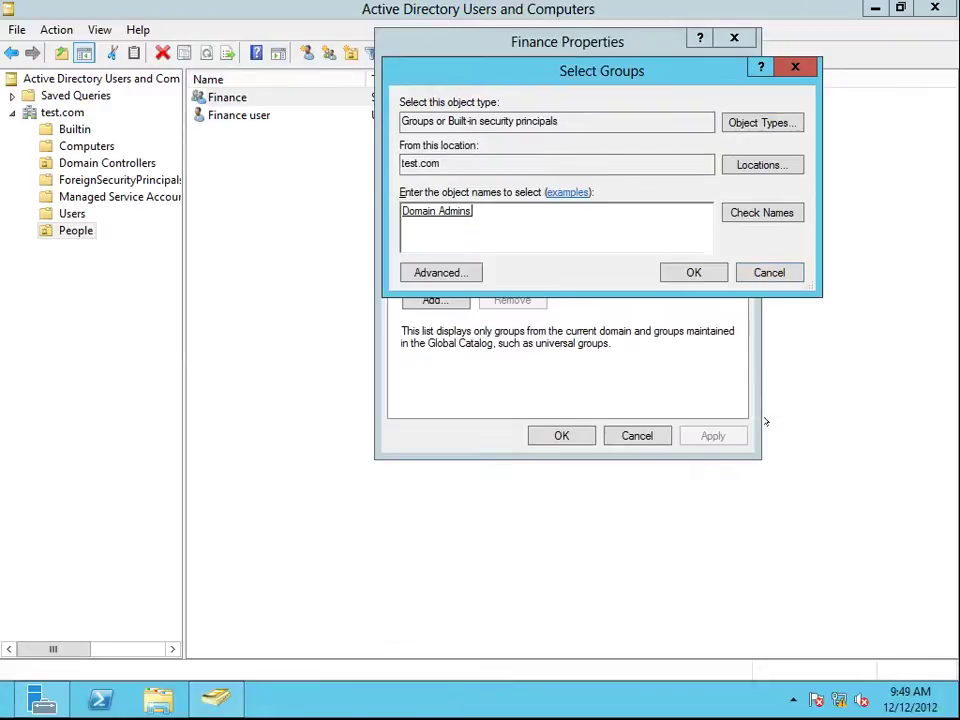
click(680, 272)
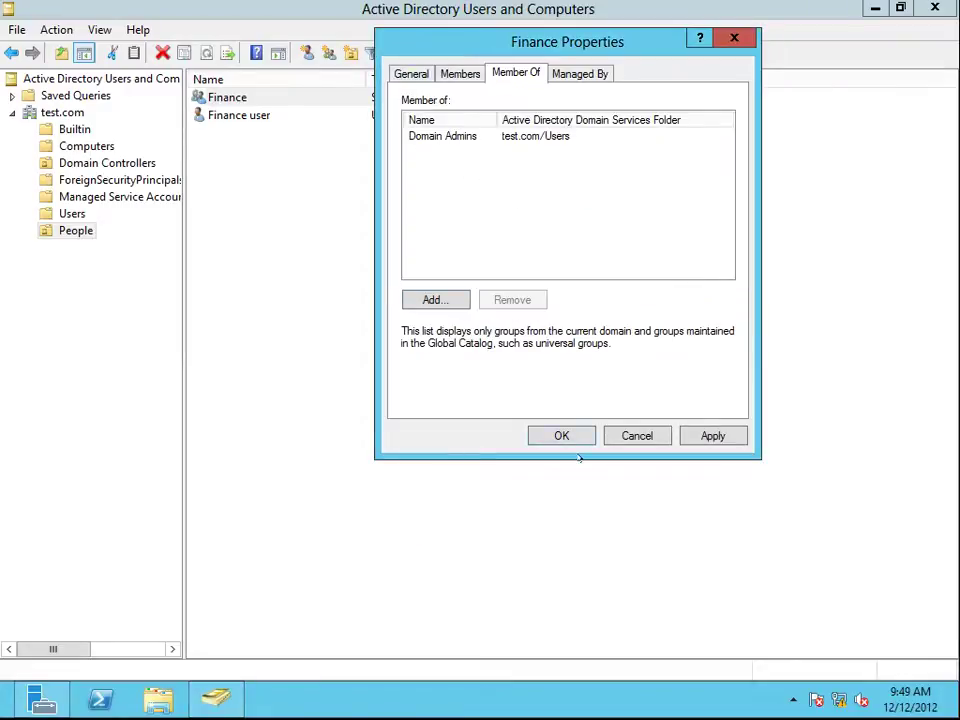
click(712, 435)
click(587, 436)
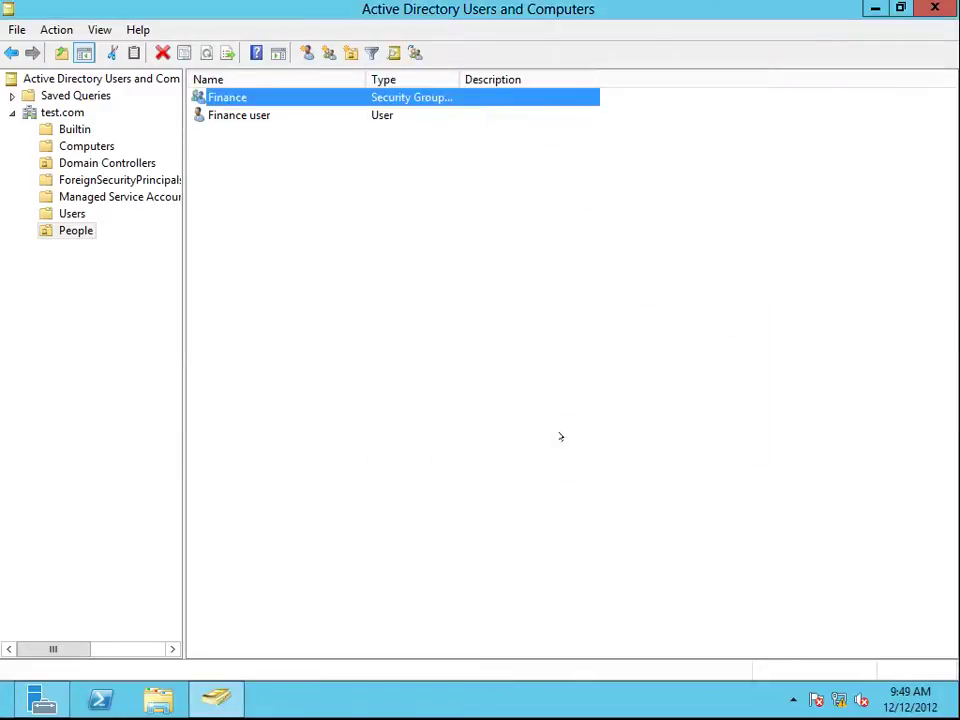
- Check the member list of the Domain Admins group in the Users container, select its Finance entry and close the properties
click(54, 215)
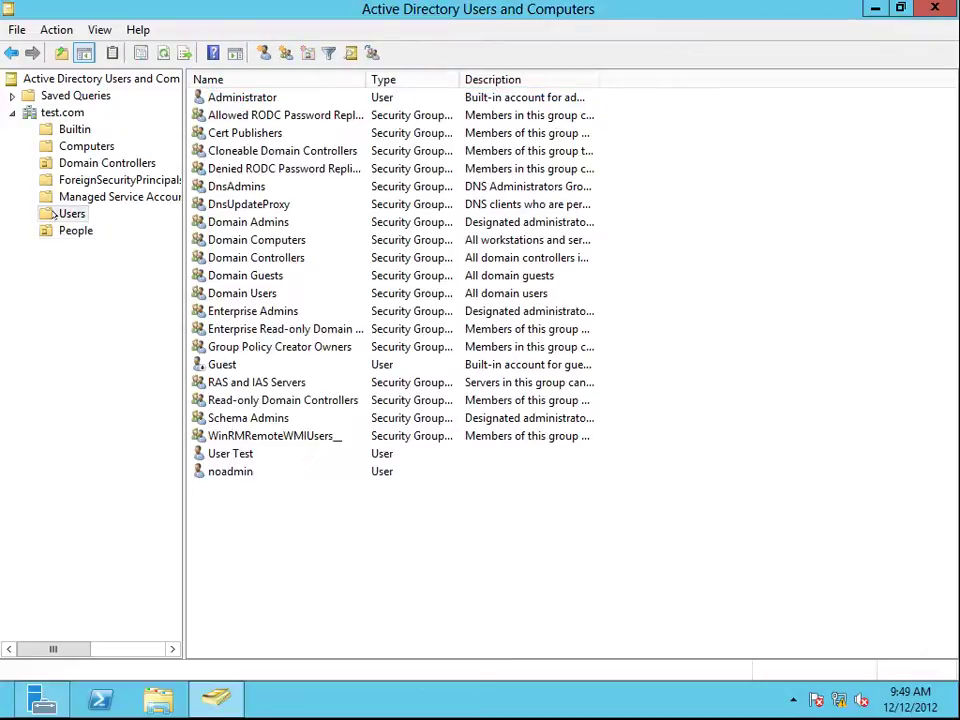
double_click(241, 221)
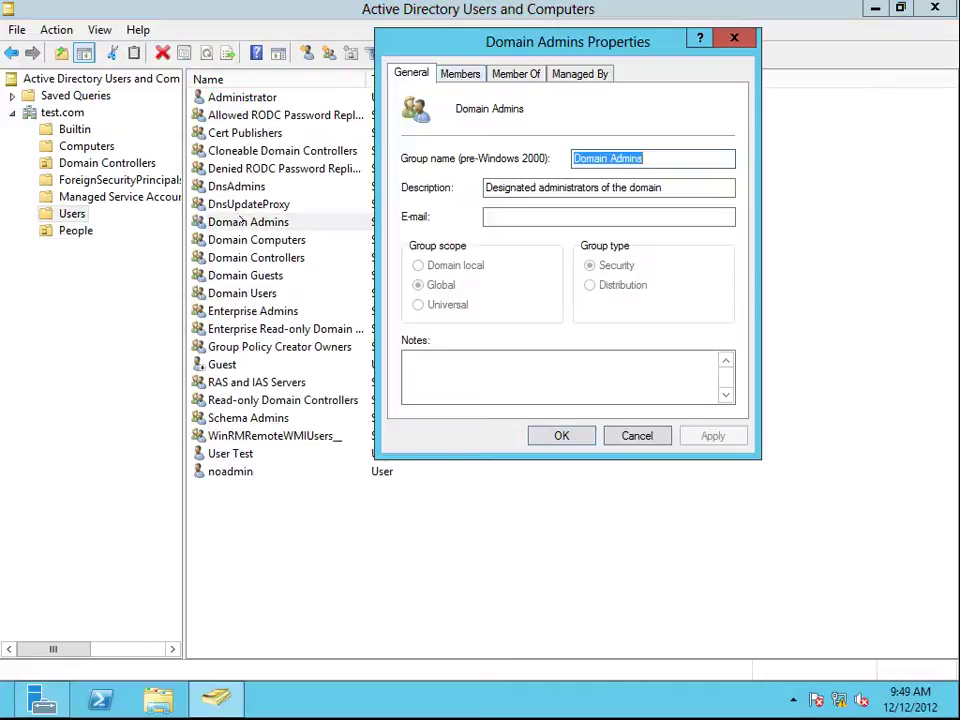
click(458, 73)
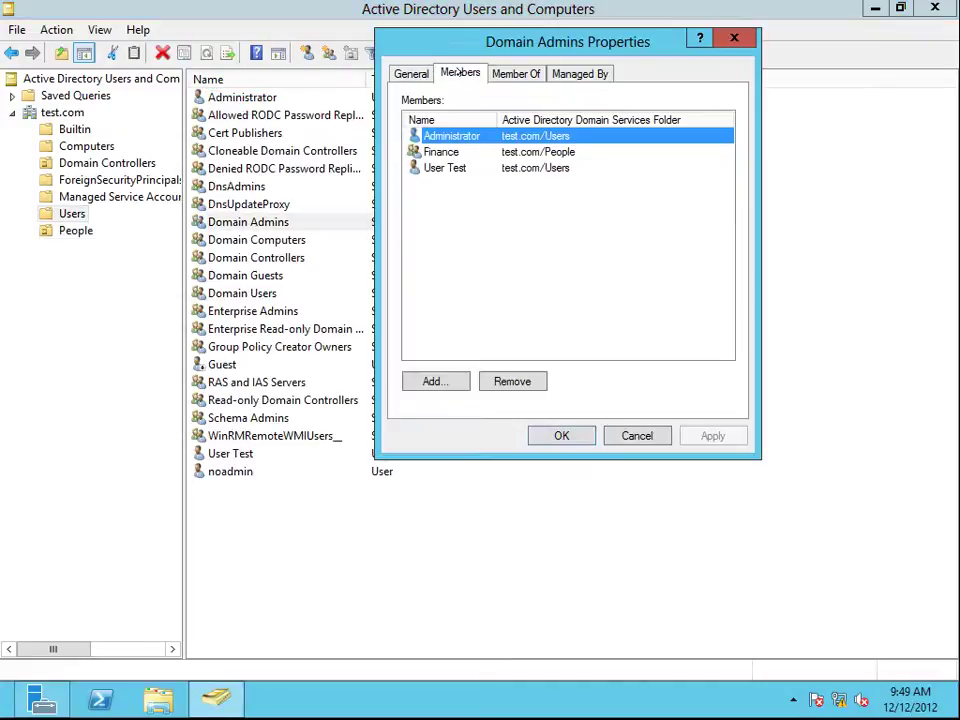
click(436, 153)
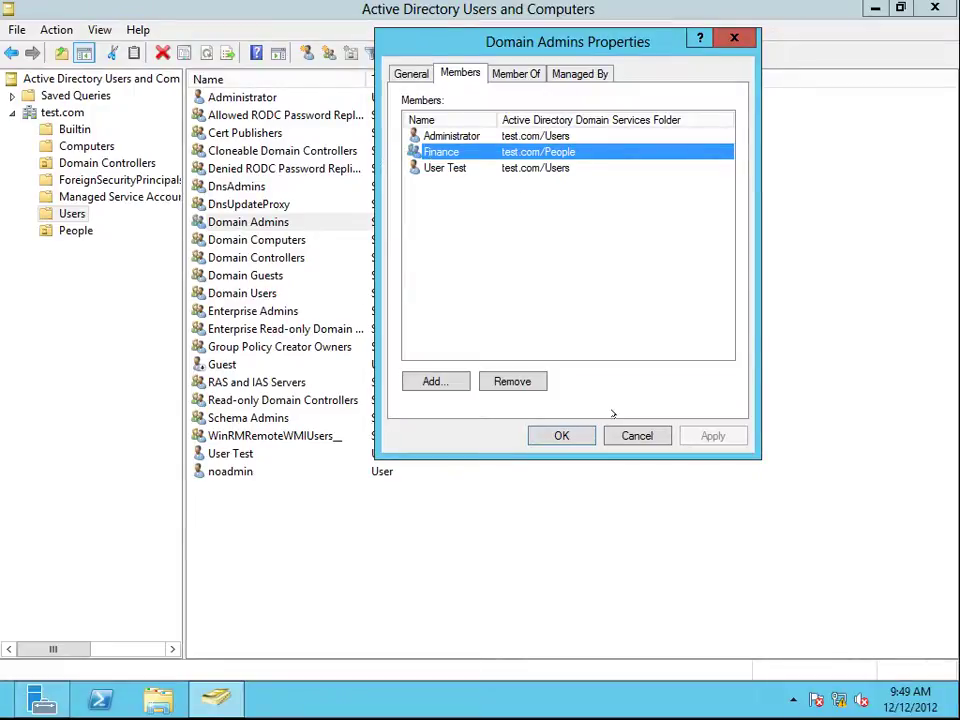
click(563, 437)
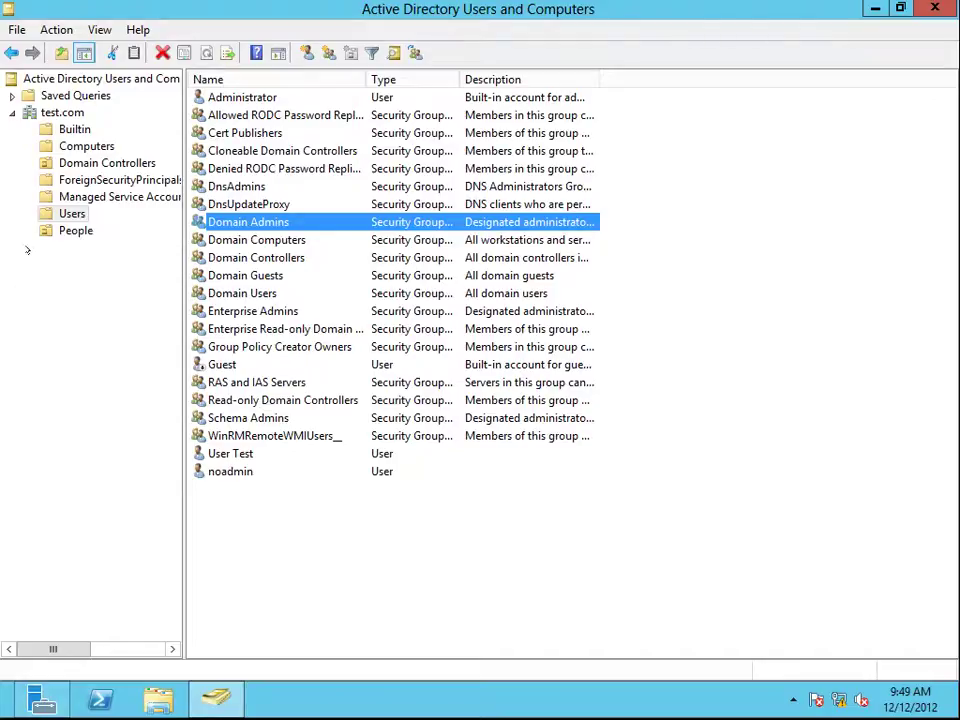
- Create a new computer object named Windows in the Computers container, leaving the pre-Windows 2000 assignment off
click(72, 148)
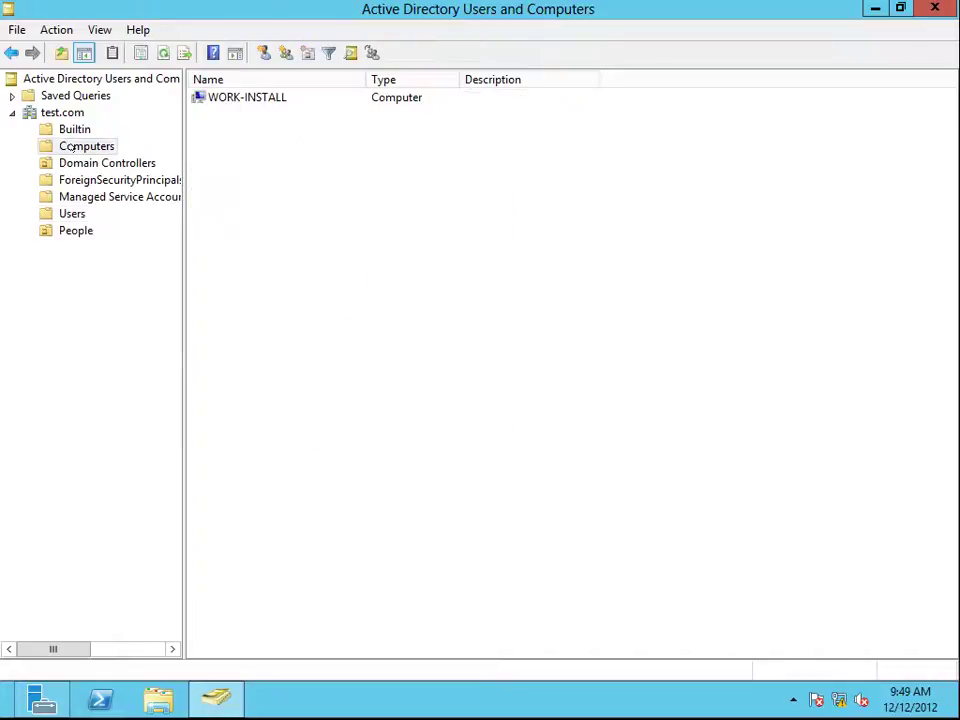
right_click(262, 138)
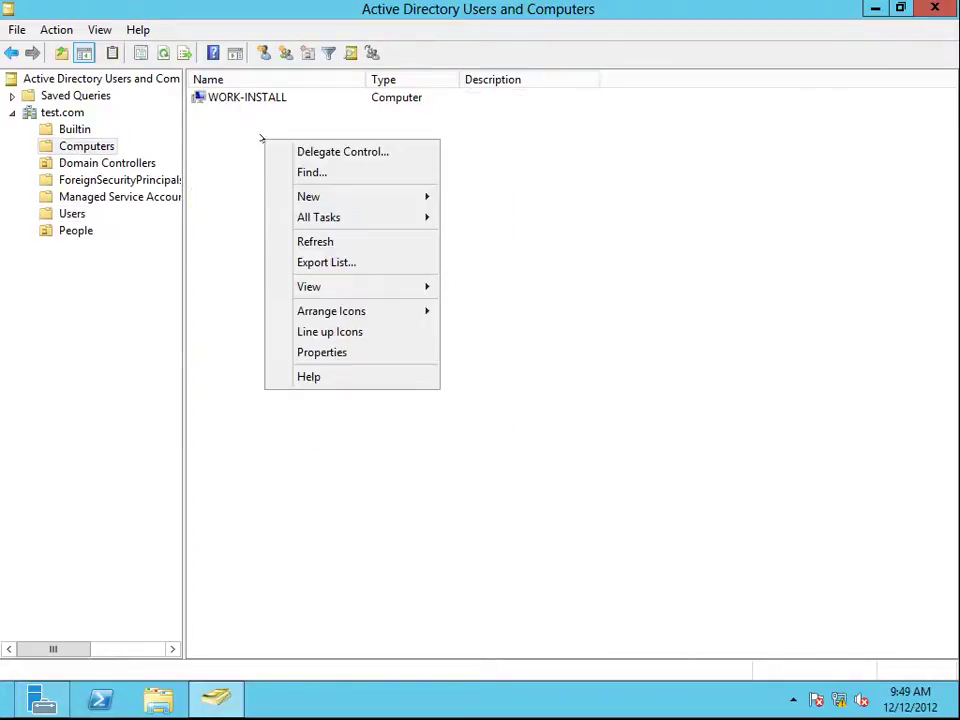
mouse_move(332, 191)
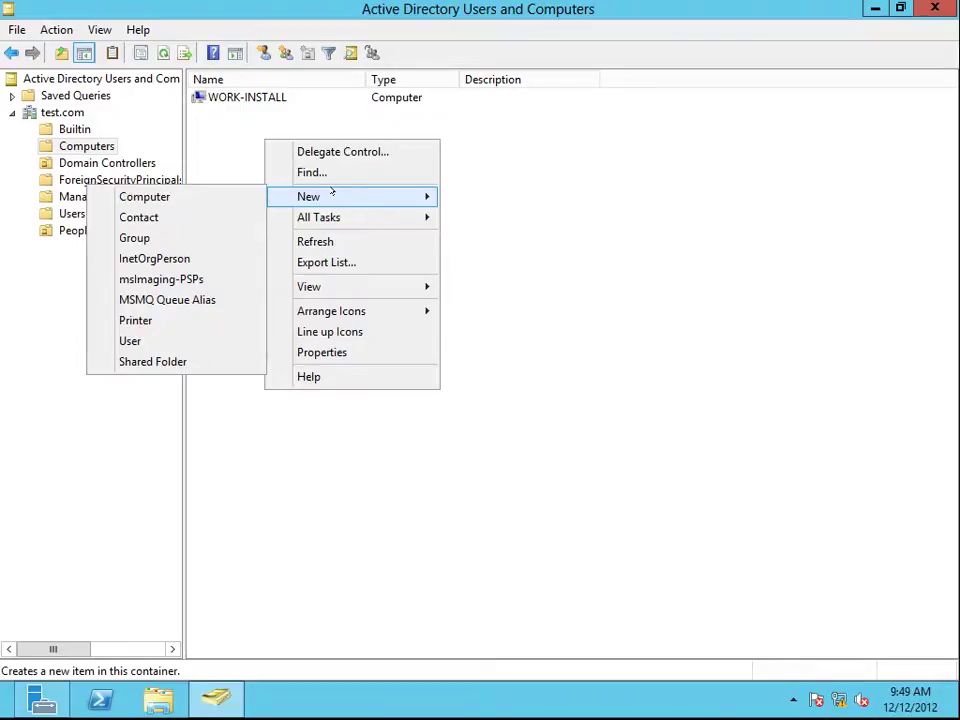
click(197, 196)
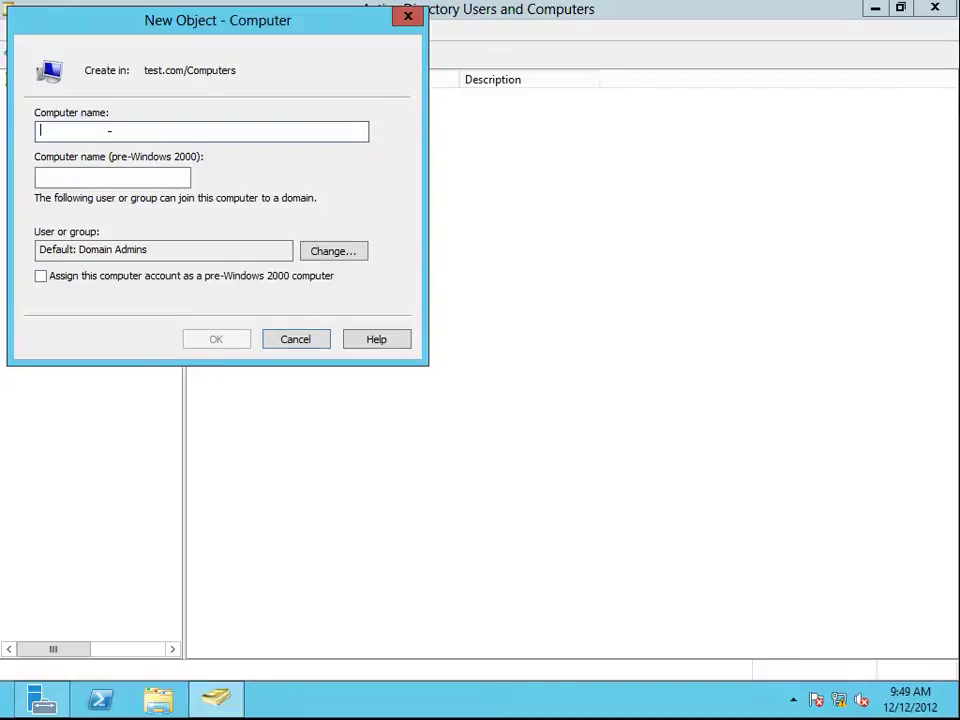
text(Windows)
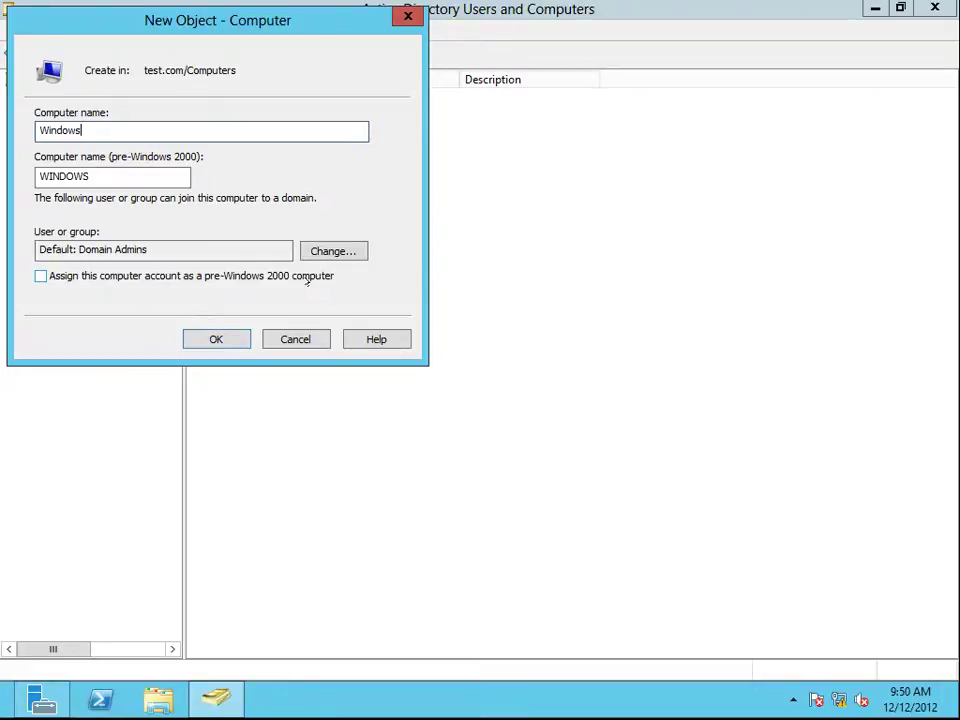
click(68, 279)
click(68, 279)
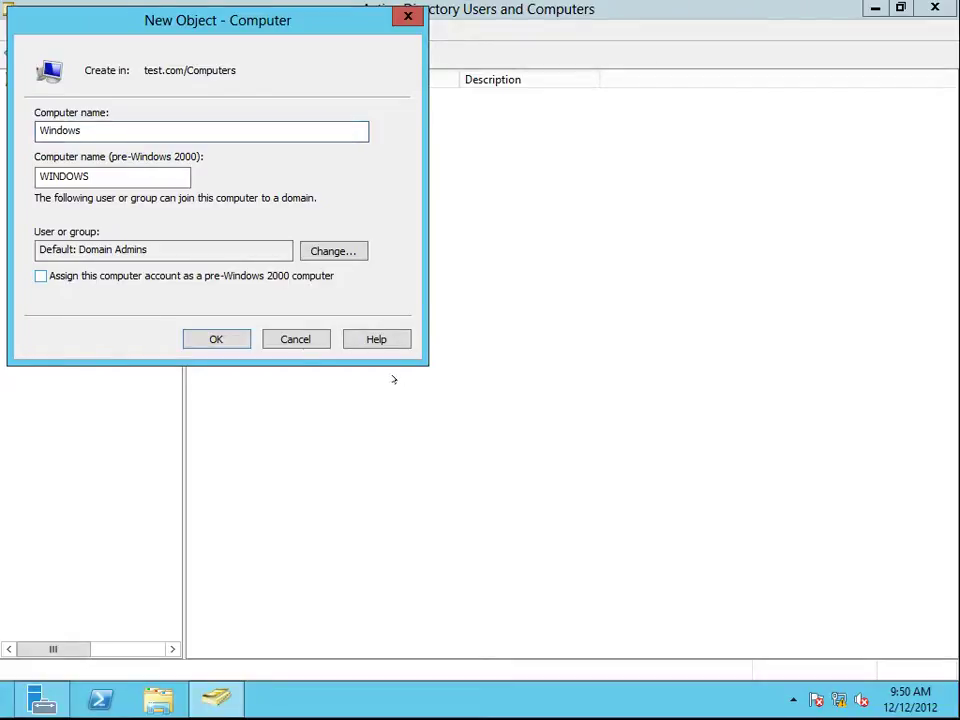
click(214, 340)
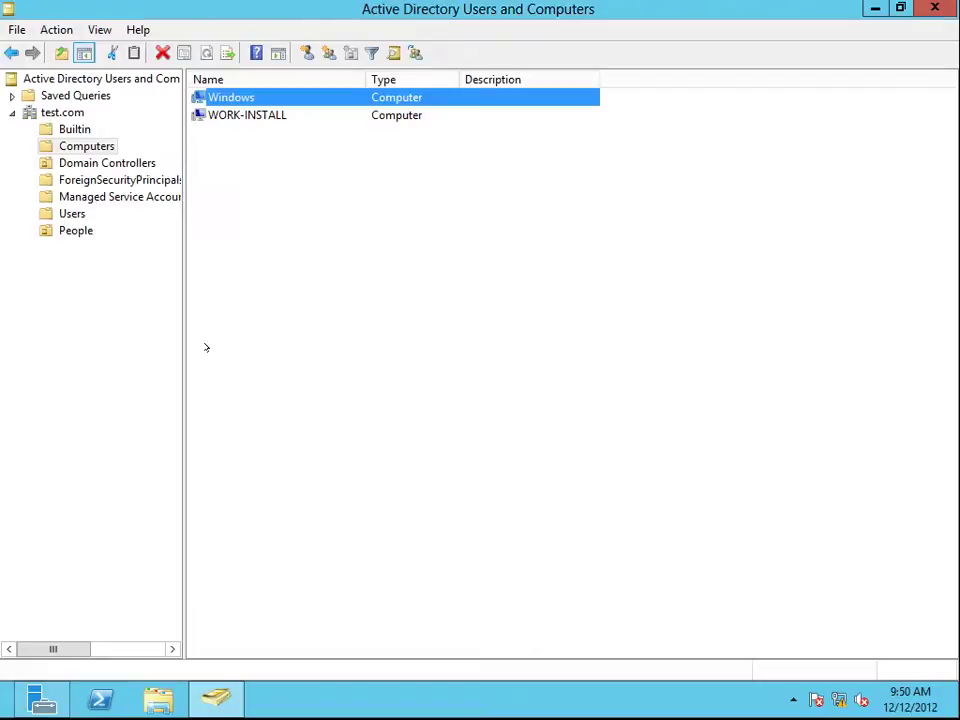
- Review the Windows computer's properties from operating system and group membership through dial-in settings, close them and select the WORK-INSTALL computer
right_click(226, 97)
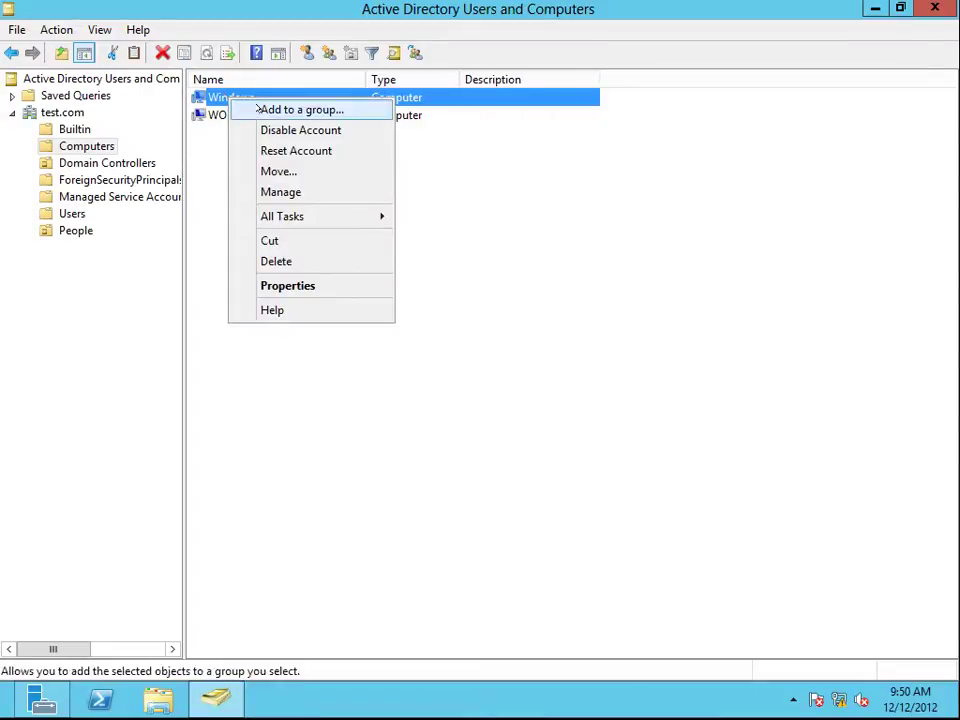
click(286, 284)
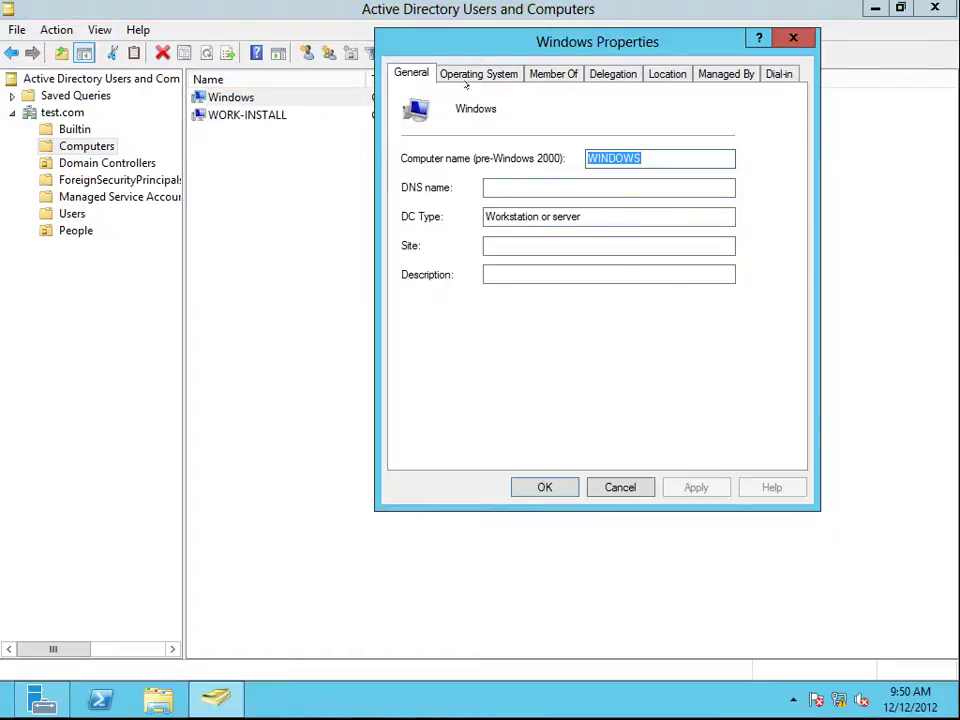
click(474, 76)
click(553, 74)
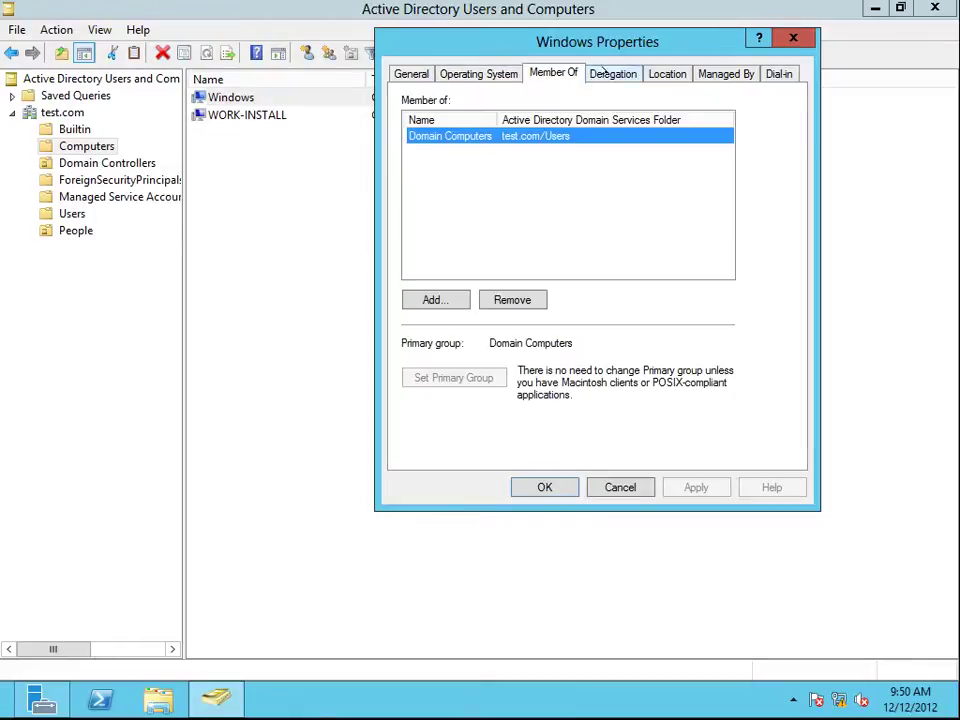
click(612, 74)
click(666, 74)
click(722, 74)
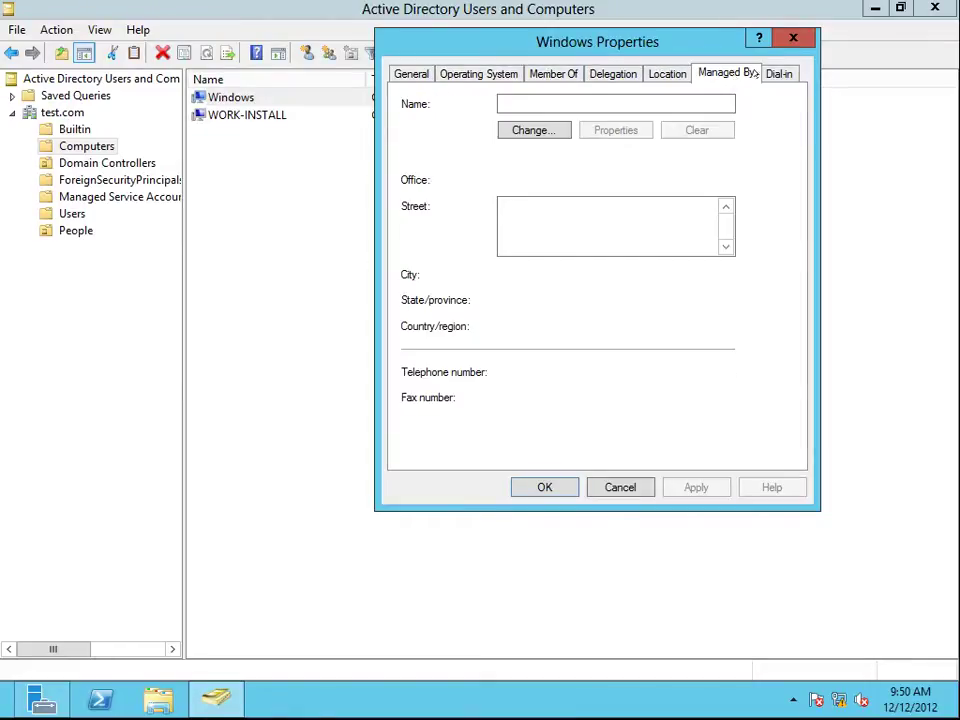
click(778, 74)
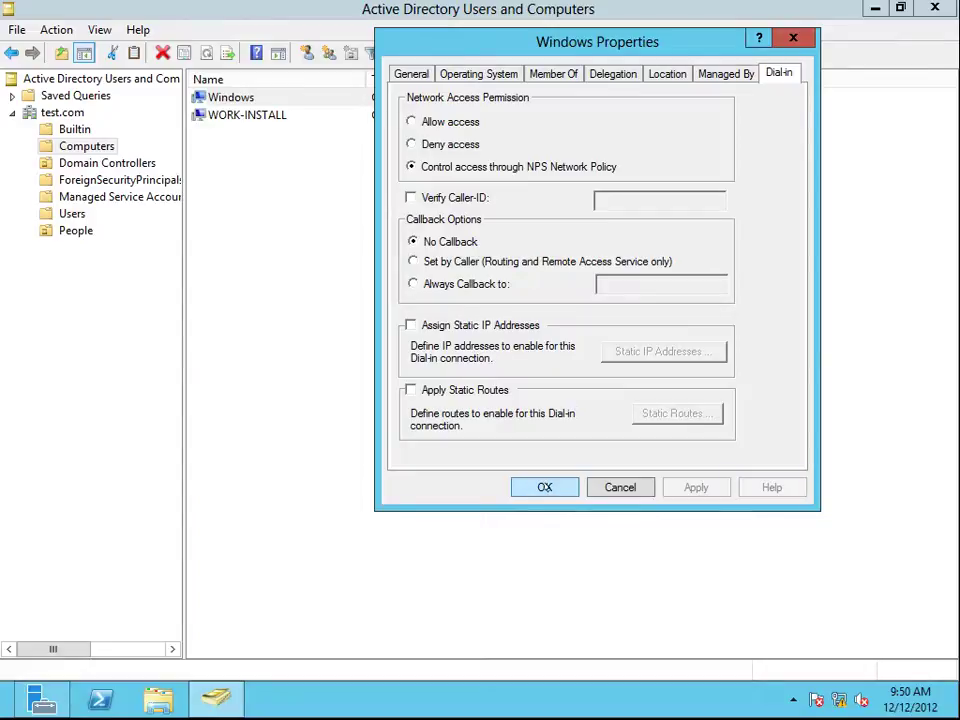
click(545, 487)
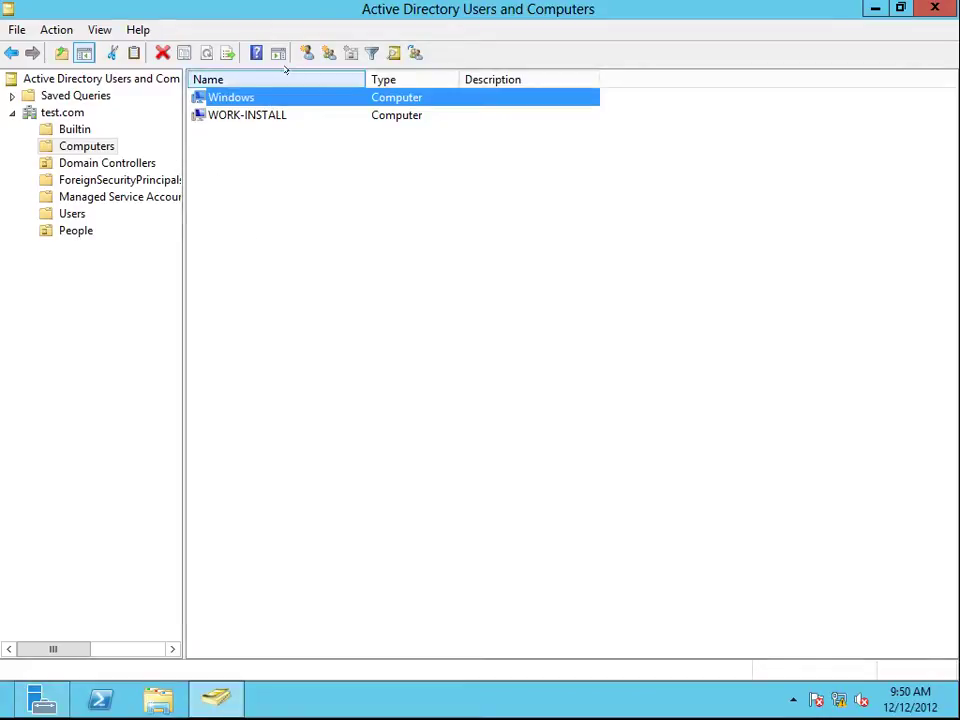
click(247, 116)
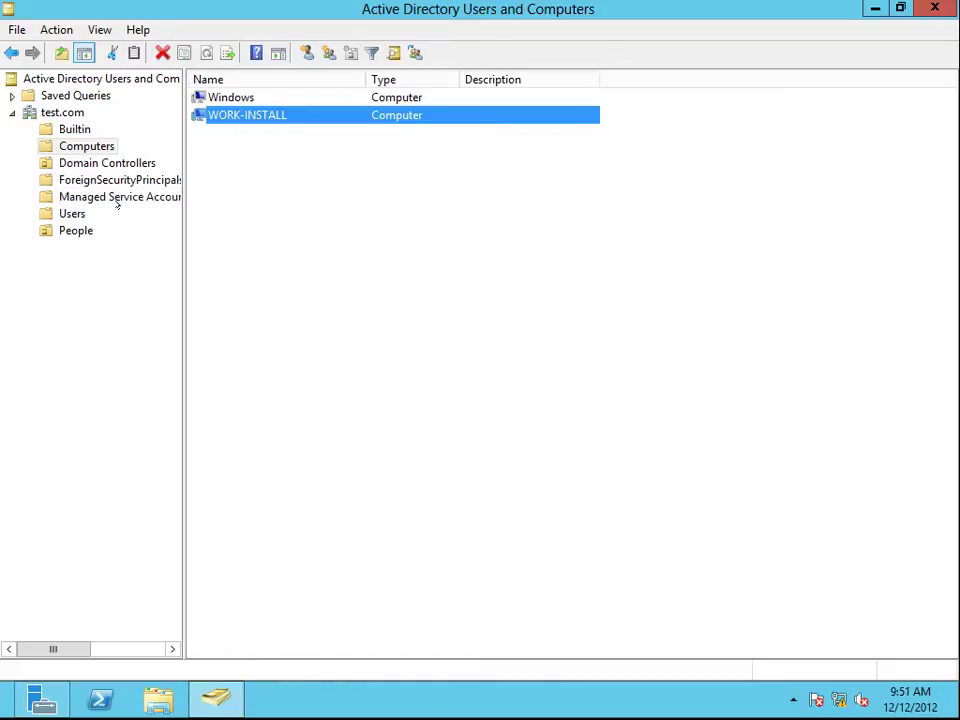
- Examine the member list of the Users group in the Builtin container, checking its Domain Users and authenticated users entries
click(74, 129)
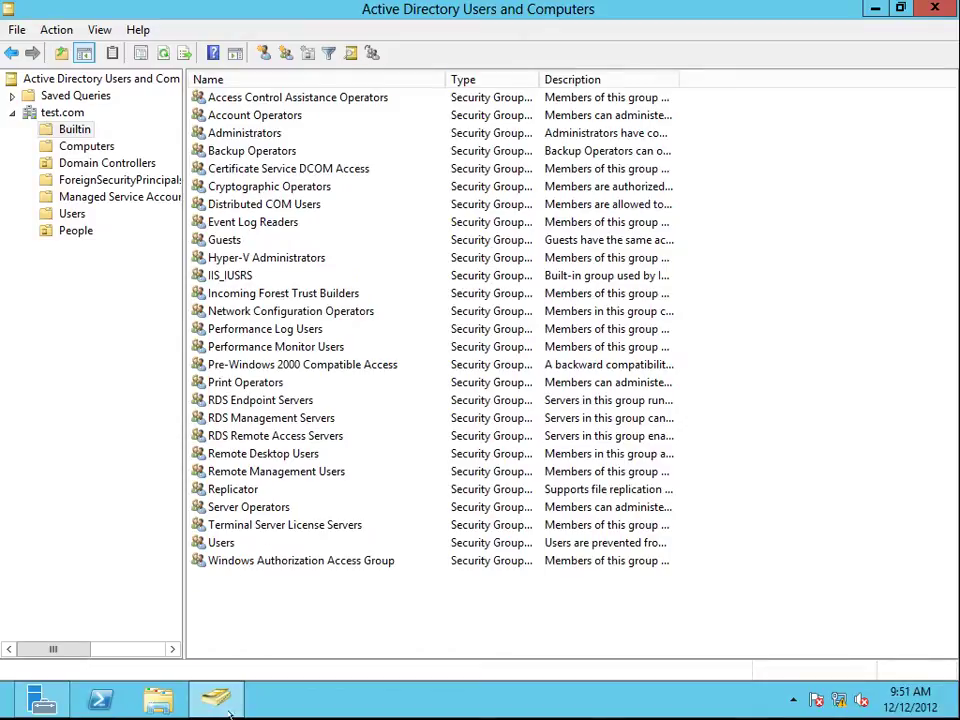
click(218, 543)
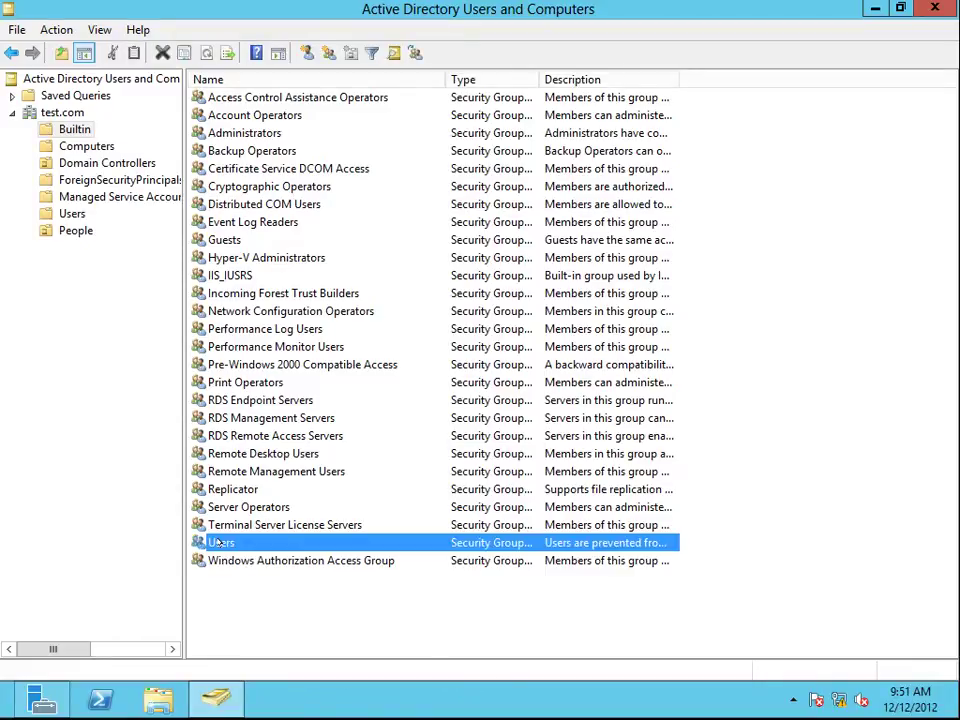
right_click(218, 543)
click(291, 621)
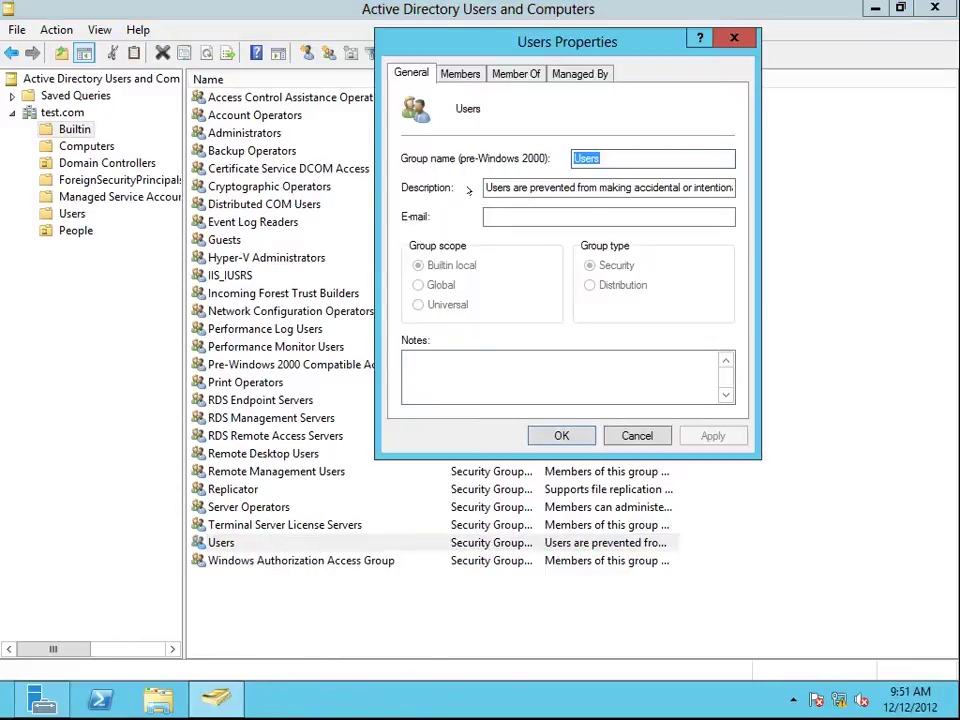
click(460, 73)
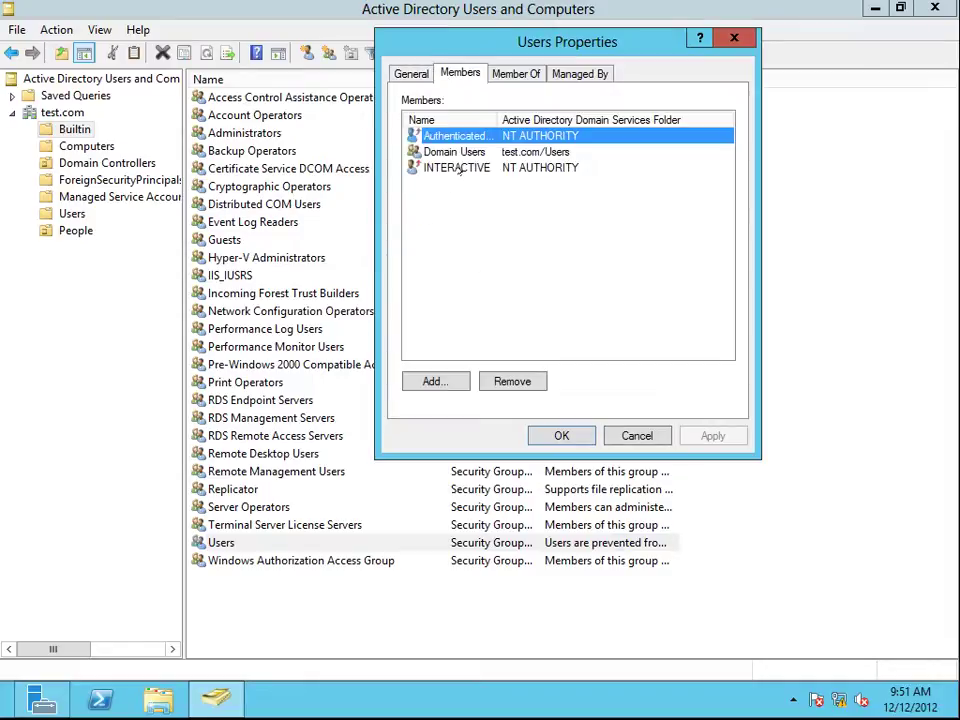
click(452, 152)
click(452, 136)
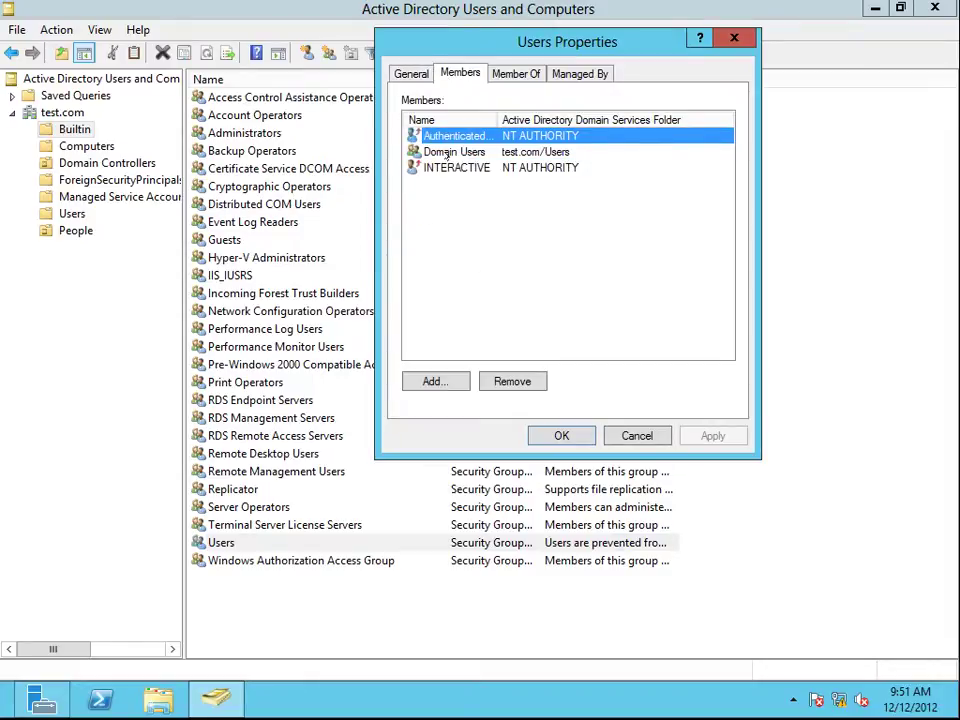